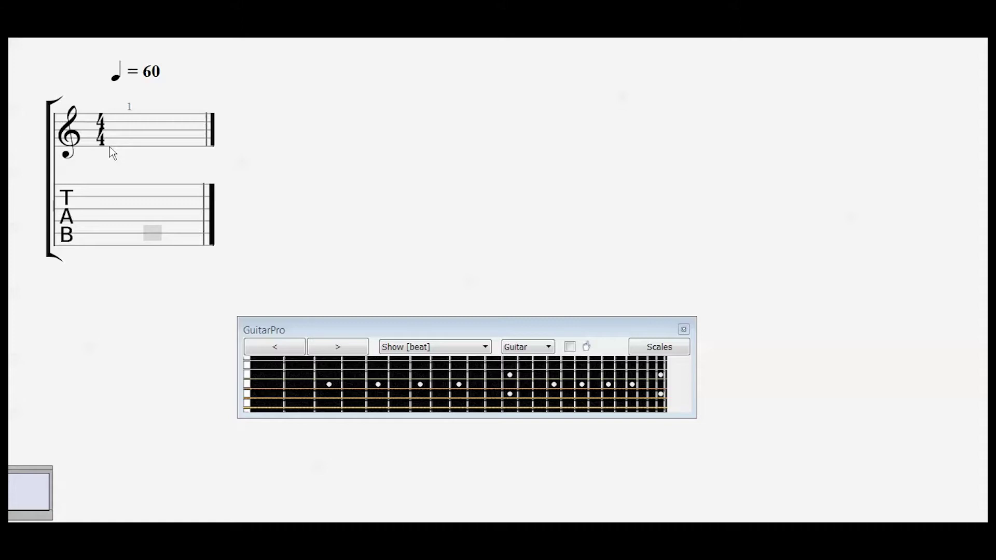
key(Up)
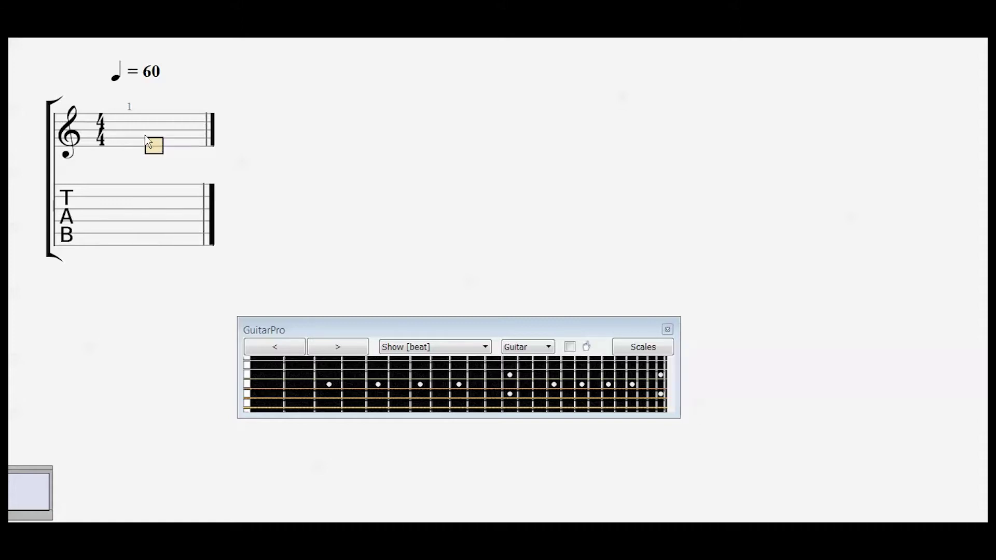
key(Up)
key(Up)
key(Up)
key(Up)
click(158, 153)
click(168, 166)
click(129, 145)
Step: Fill bar 1 of the tablature with quarter notes: frets 2 and 5 on the fourth string, 4 on the third, 3 on the second
click(145, 227)
text(2)
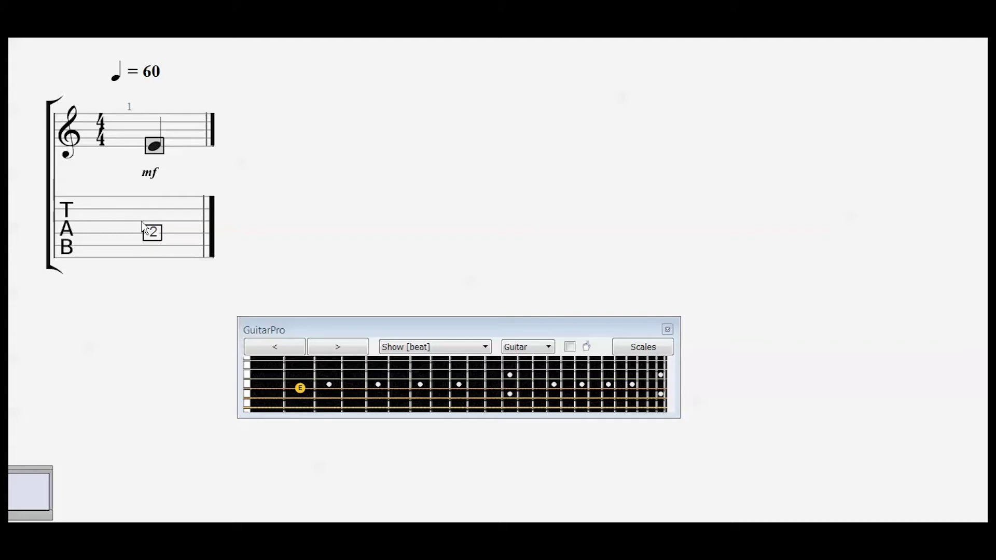
key(Right)
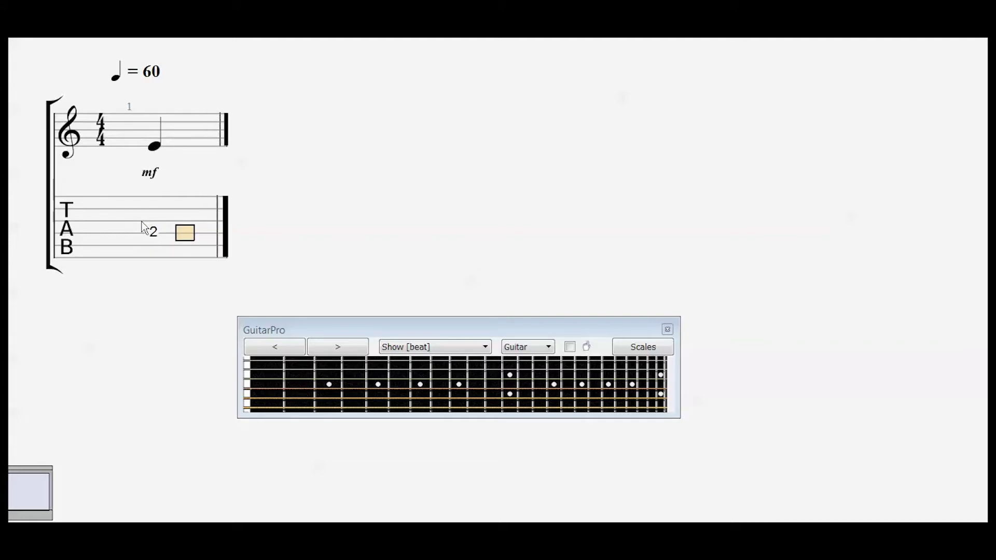
text(5)
key(Right)
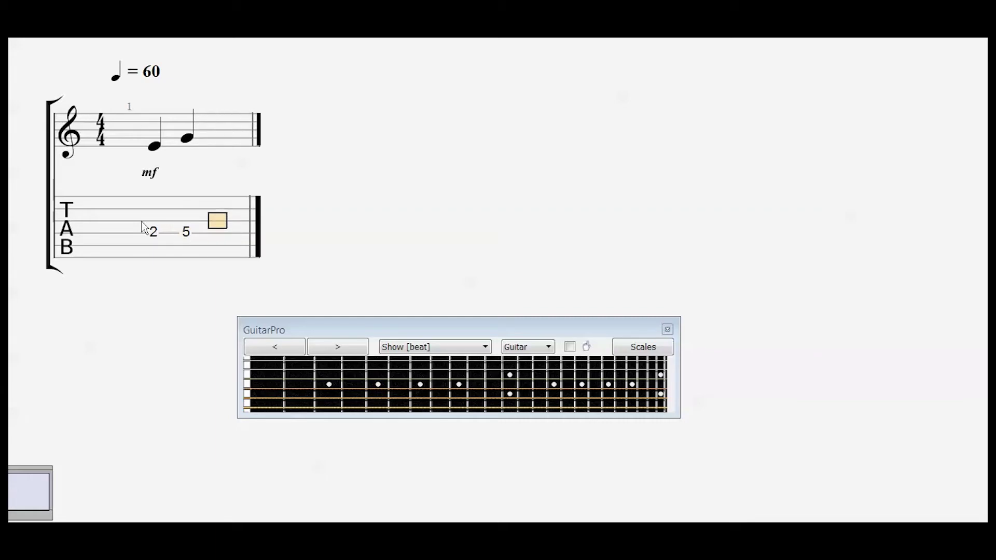
text(4)
key(Right)
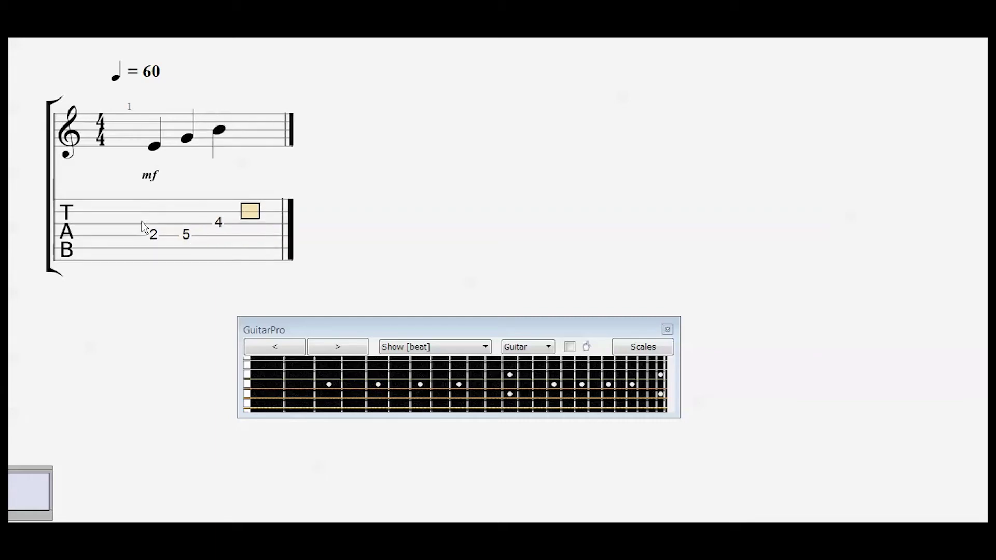
text(3)
key(Right)
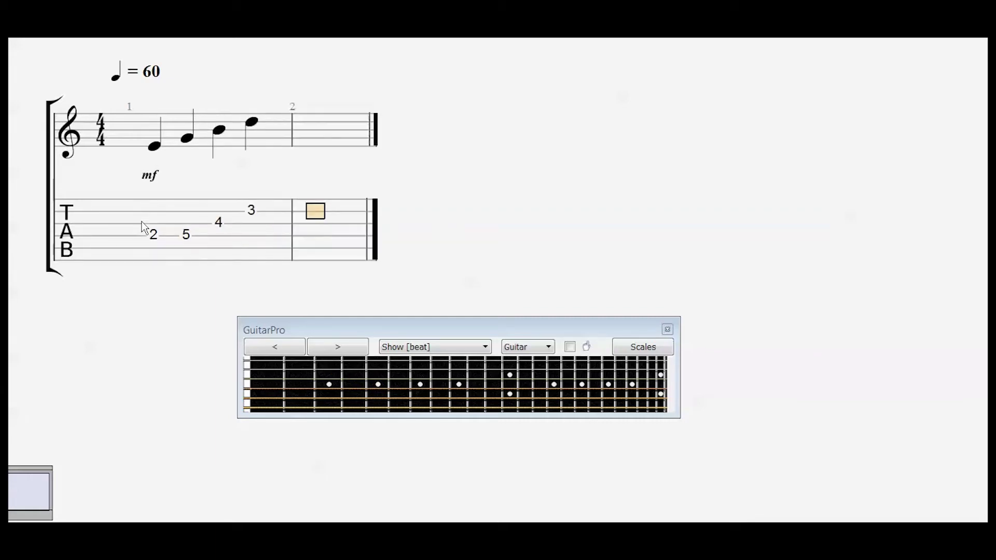
Step: Enter fret 1 on the first string as bar 2's first note and move to the fourth string at the second beat
text(1)
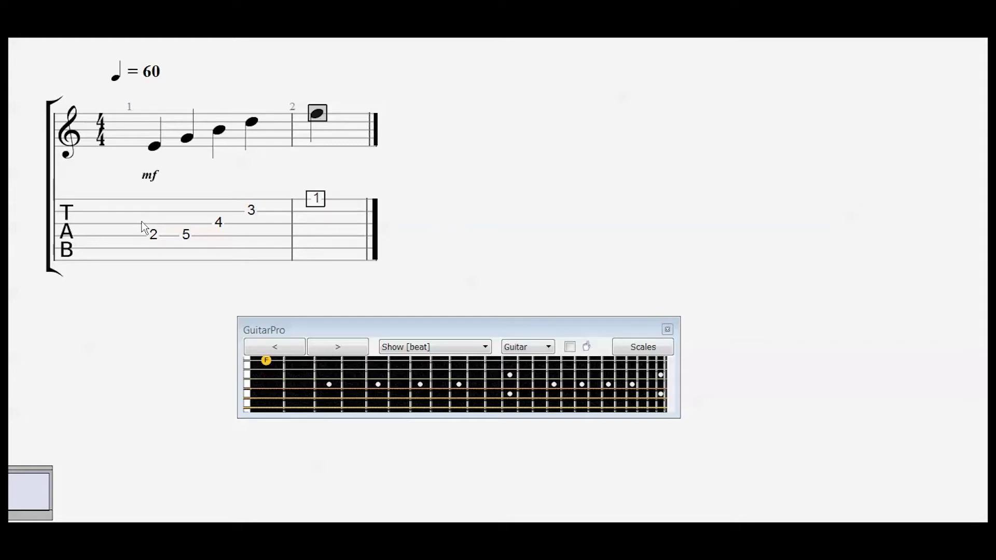
key(Right)
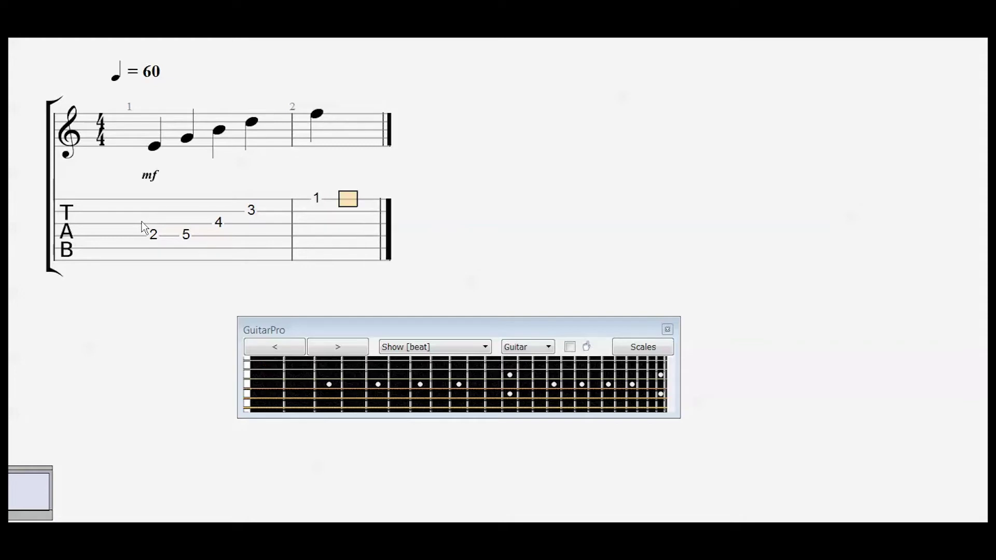
key(Down)
key(Down)
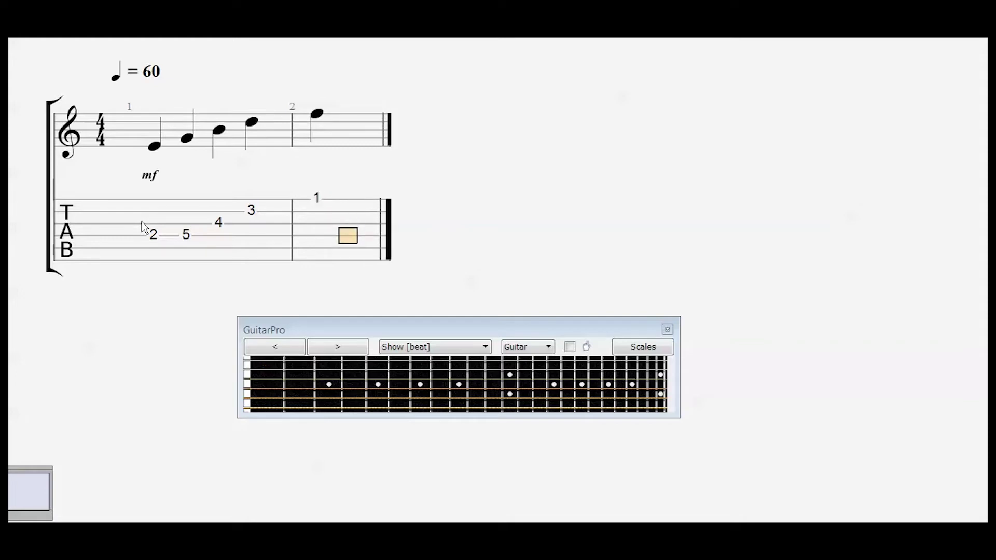
key(4)
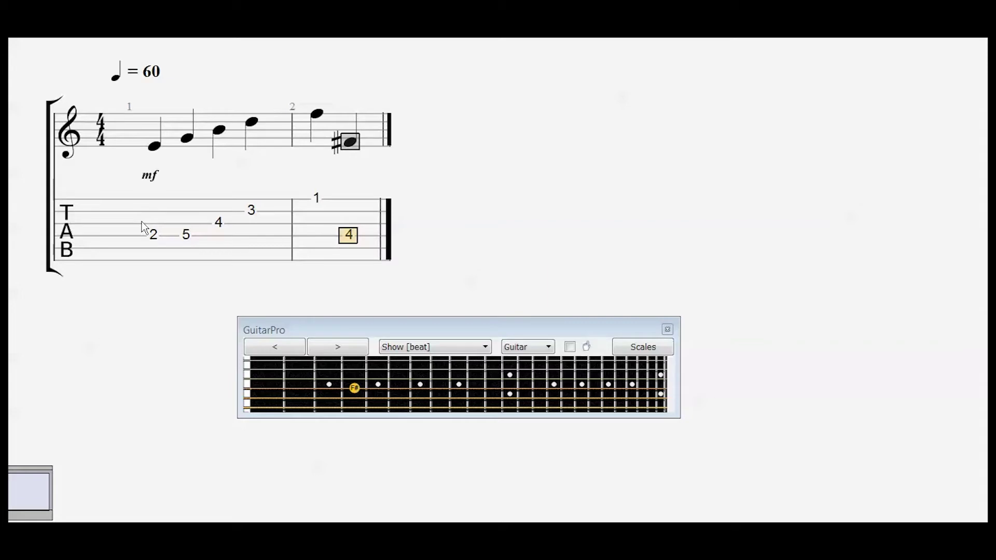
key(Delete)
key(Left)
key(3)
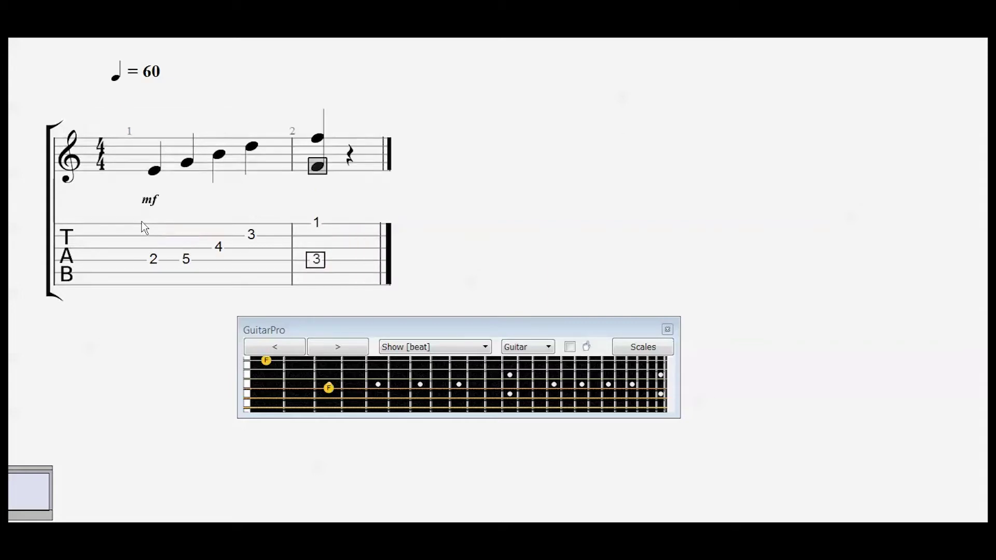
key(Delete)
key(Left)
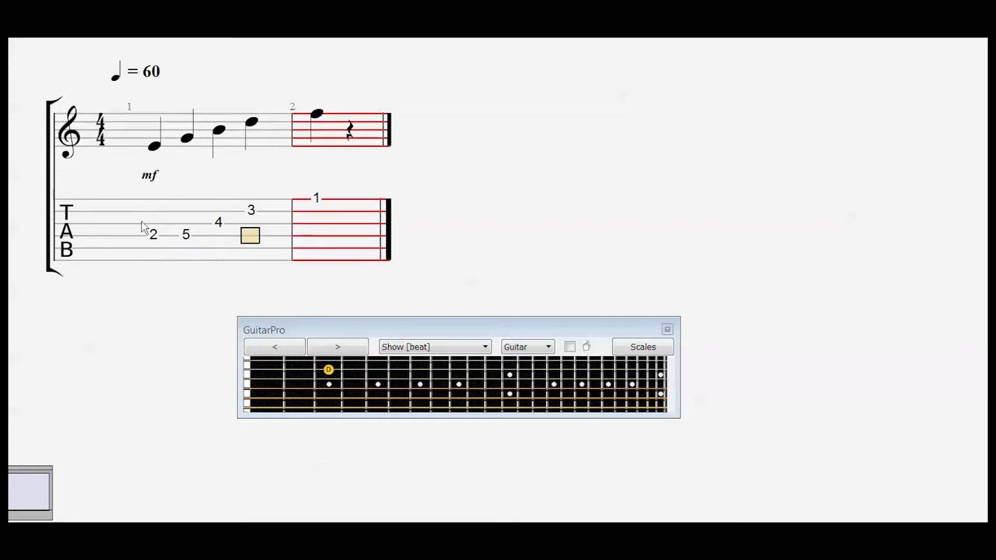
key(Right)
key(Right)
Step: Complete bar 2 with fret 3 on the fourth string, fret 2 on the third string and fret 1 on the second string
key(3)
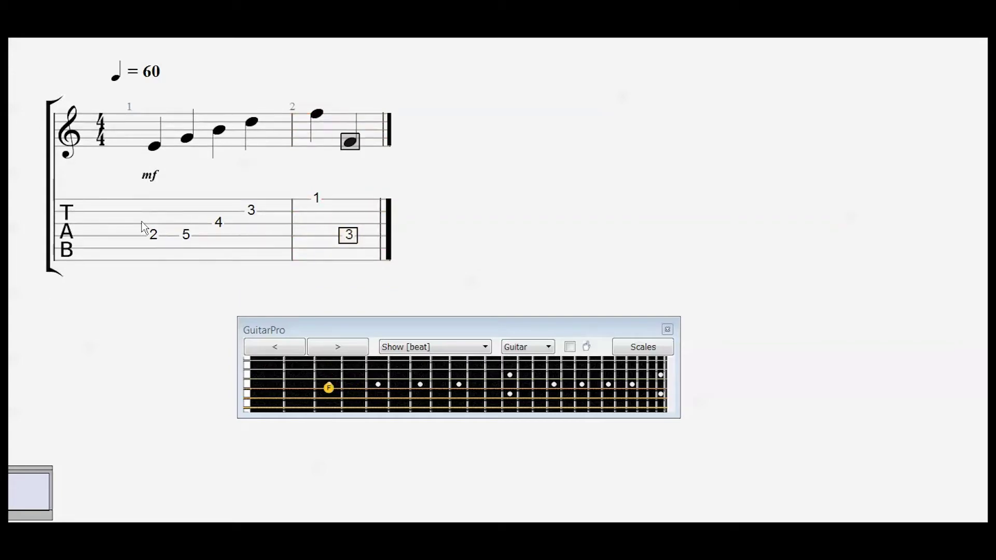
key(Right)
key(Up)
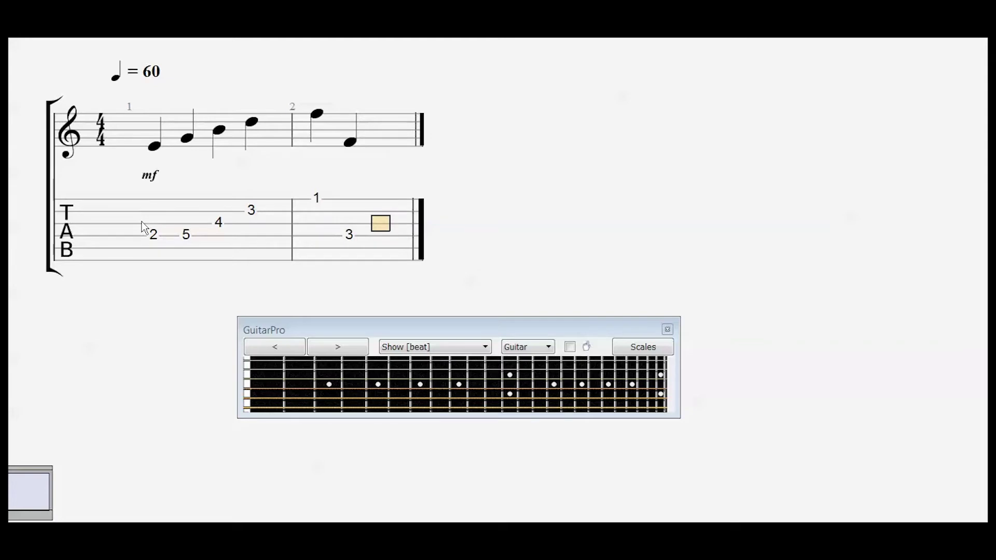
key(2)
key(Right)
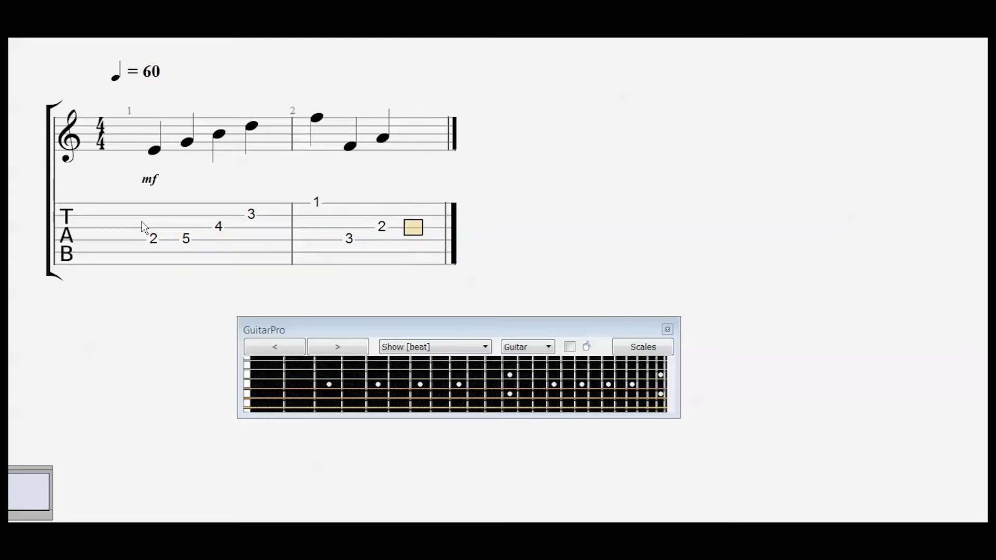
key(Up)
text(1)
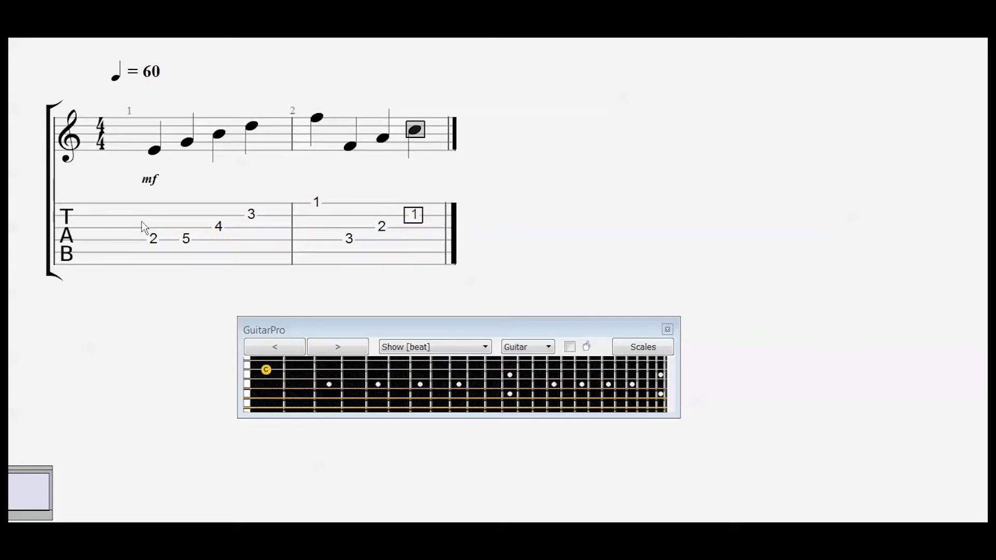
Step: Add bar 3 and enter the open first string as its first note
key(Right)
key(Up)
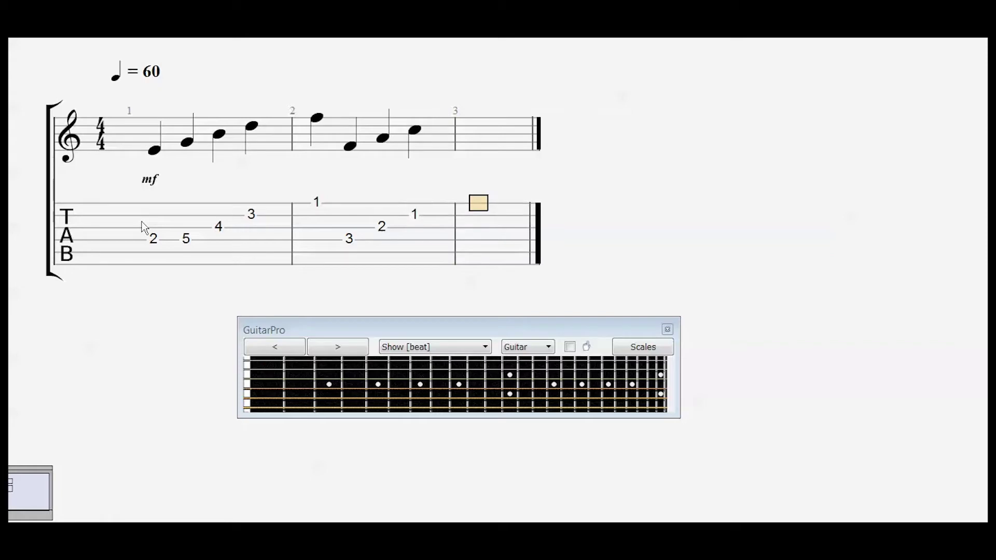
text(0)
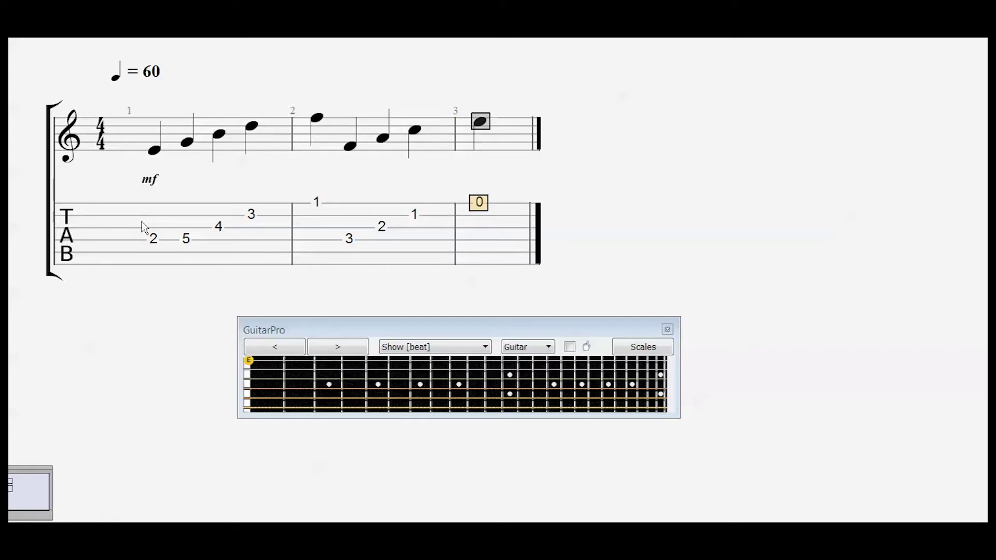
key(Right)
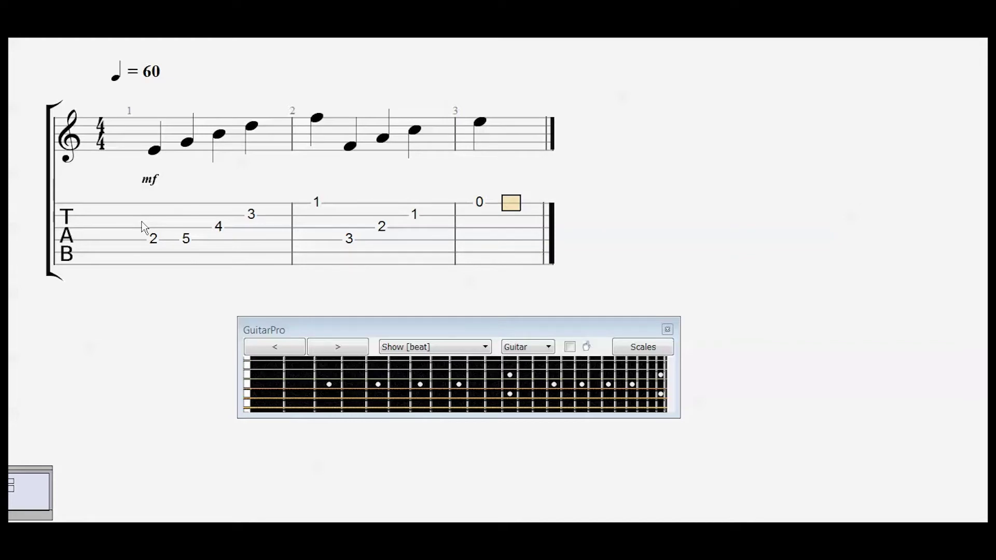
Step: Fill the remaining beats of bar 3 with frets 0, 1 and 3 on the sixth string
key(Down)
key(Down)
key(Down)
key(Down)
key(Down)
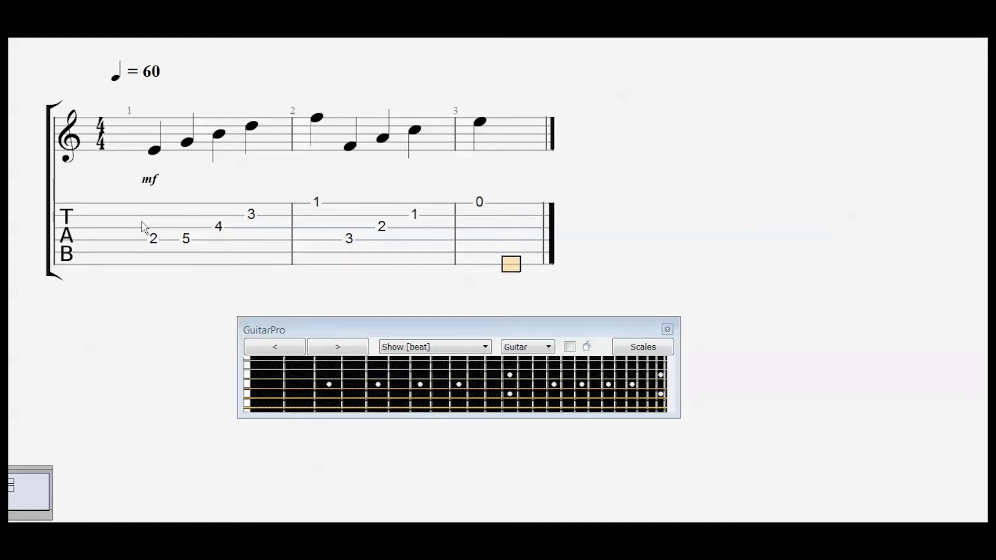
text(0)
key(Right)
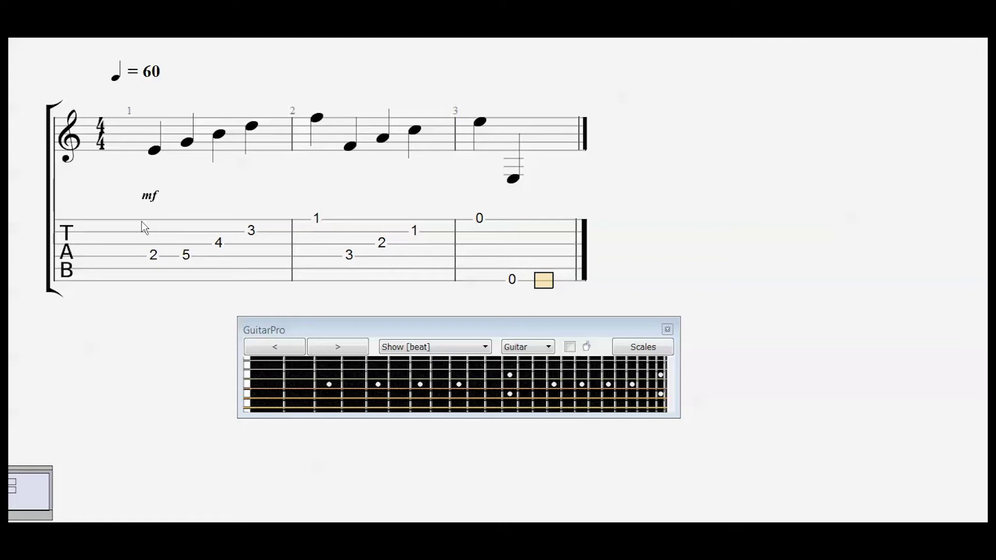
text(1)
key(Right)
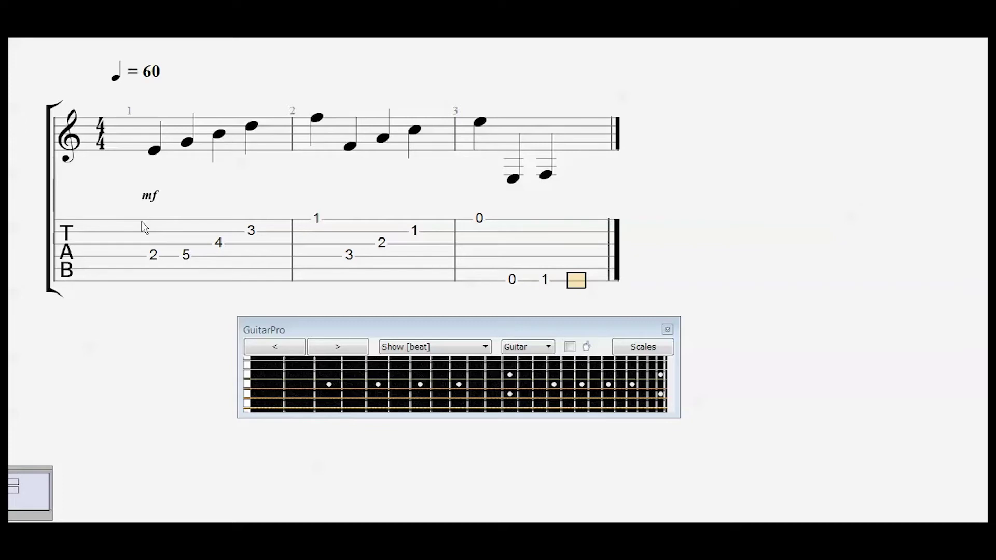
text(3)
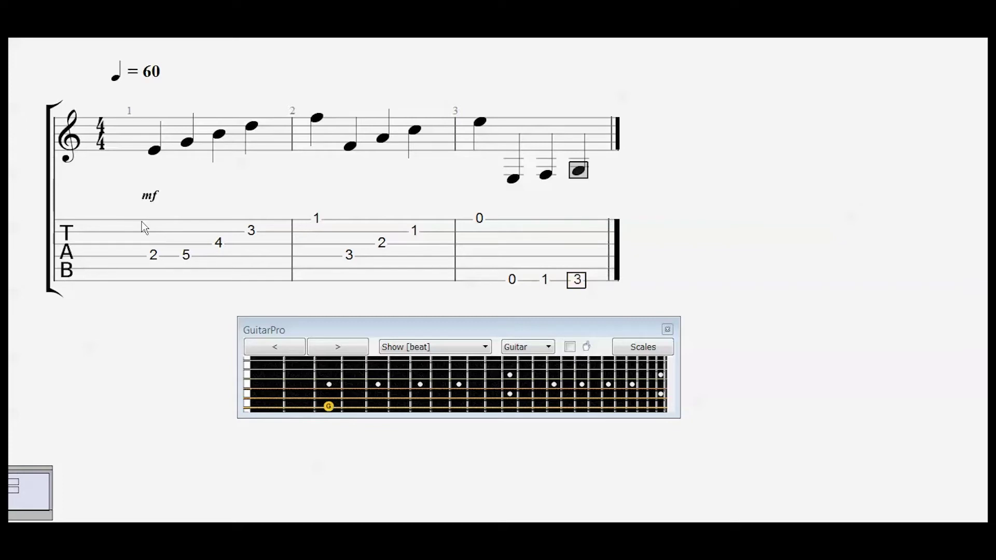
Step: Fill bar 4 with frets 0, 2 and 3 on the fifth string, followed by the open fourth string
key(Right)
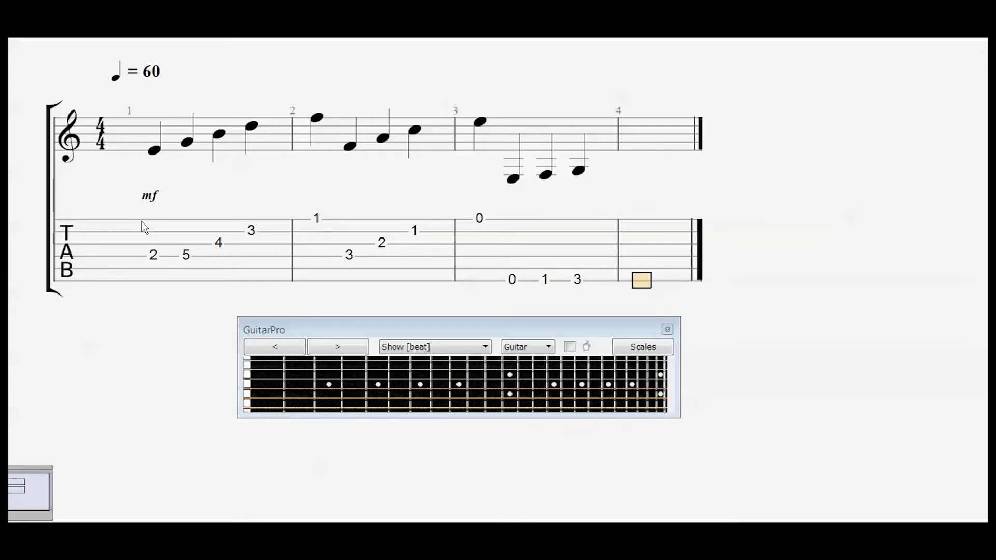
key(Up)
text(0)
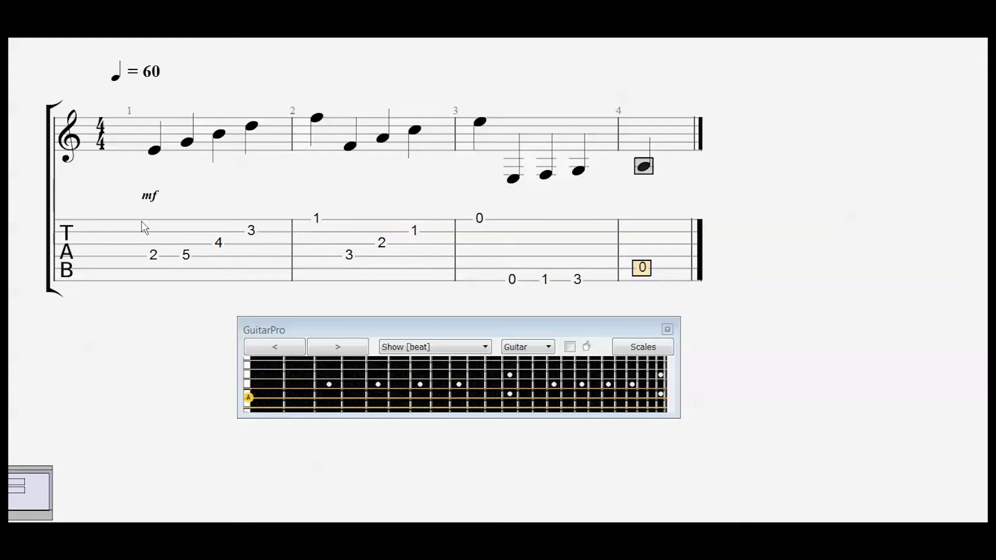
key(Right)
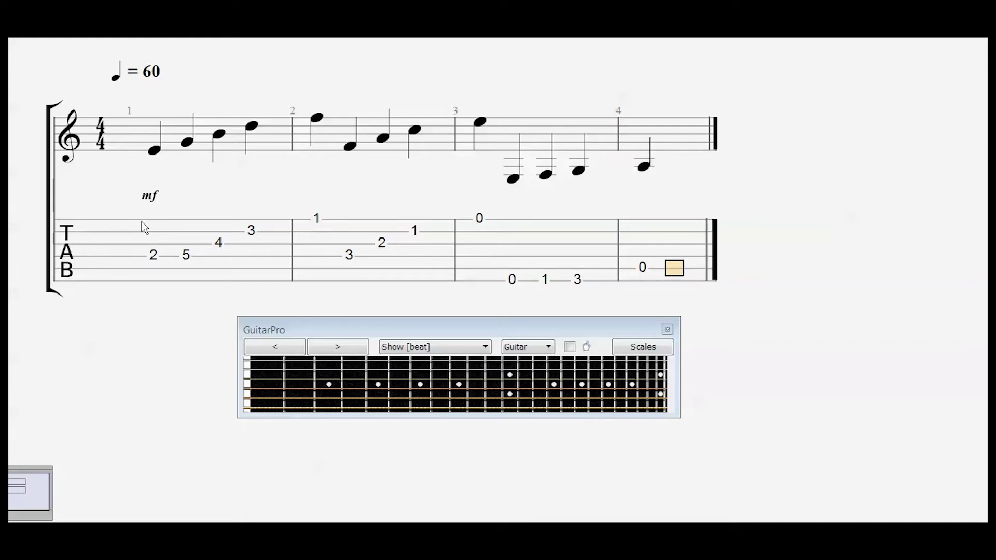
text(2)
key(Right)
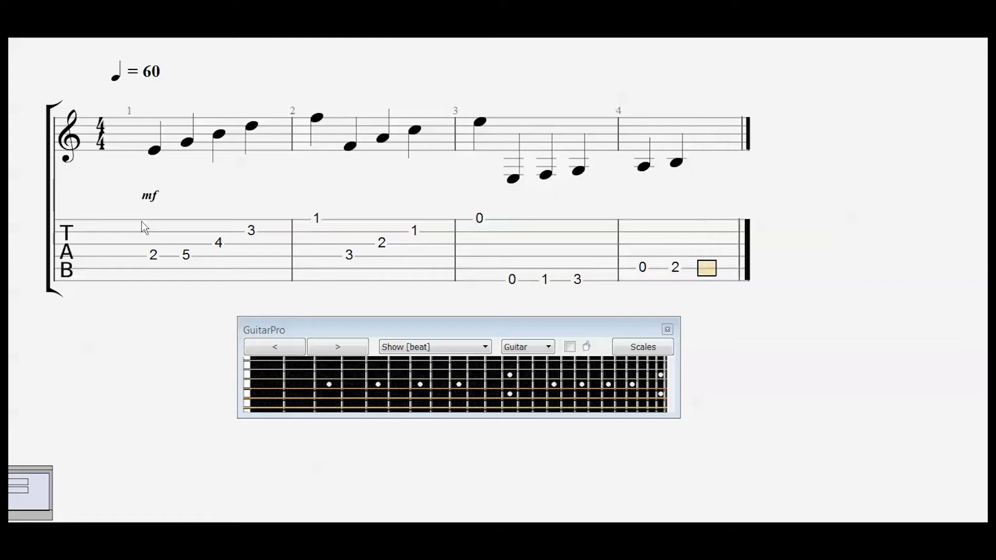
text(3)
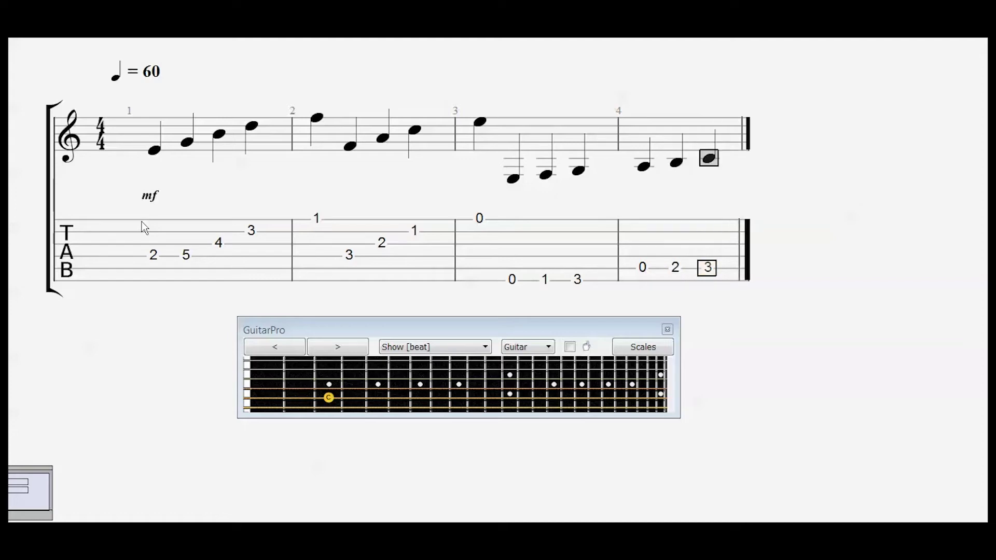
key(Right)
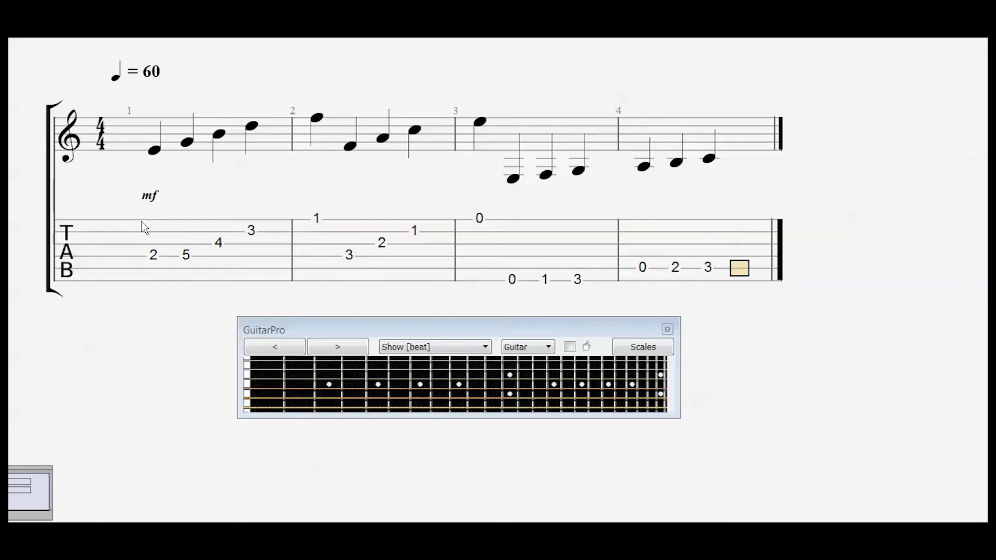
key(Up)
text(0)
key(Right)
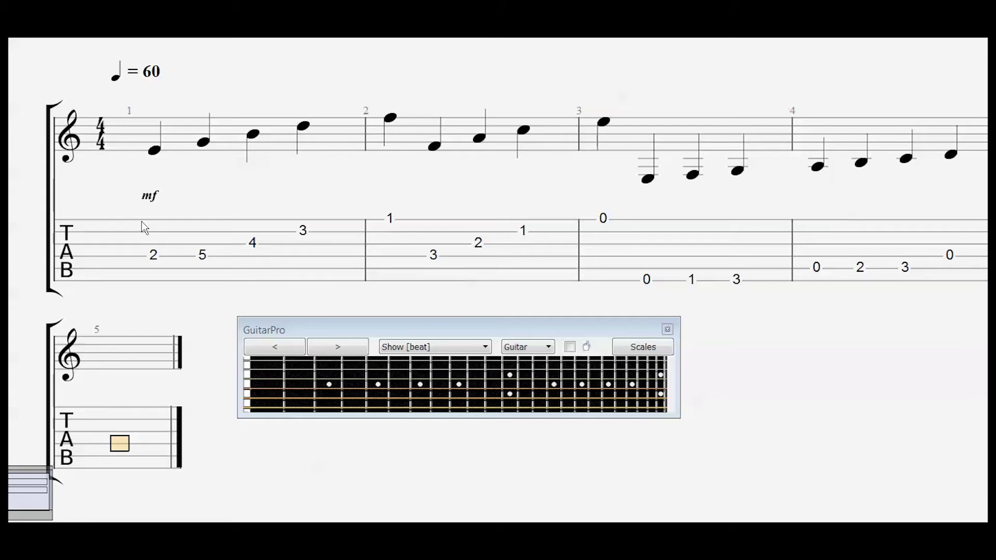
Step: Delete all four notes in bar 4, working backwards from the last one
key(Left)
key(Delete)
key(Left)
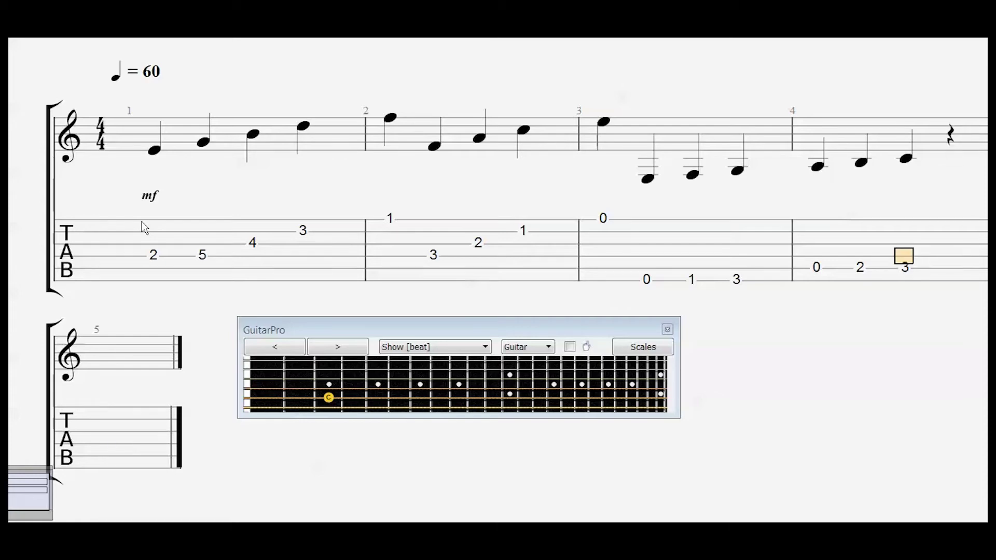
key(Down)
key(Delete)
key(Left)
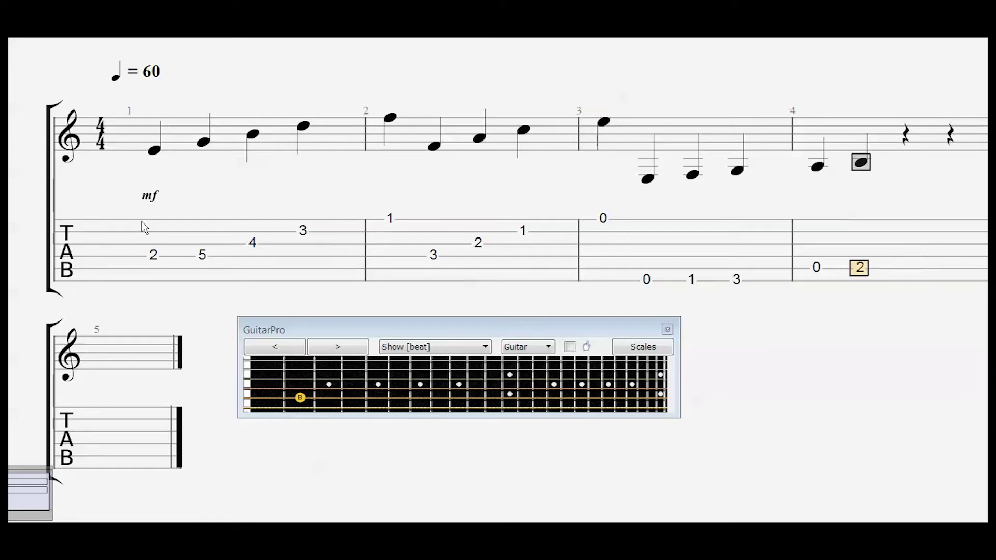
key(Delete)
key(Left)
key(Delete)
Step: Delete the three sixth-string notes in bar 3, keeping the open first-string note
key(Left)
key(Delete)
key(Left)
key(Delete)
key(Left)
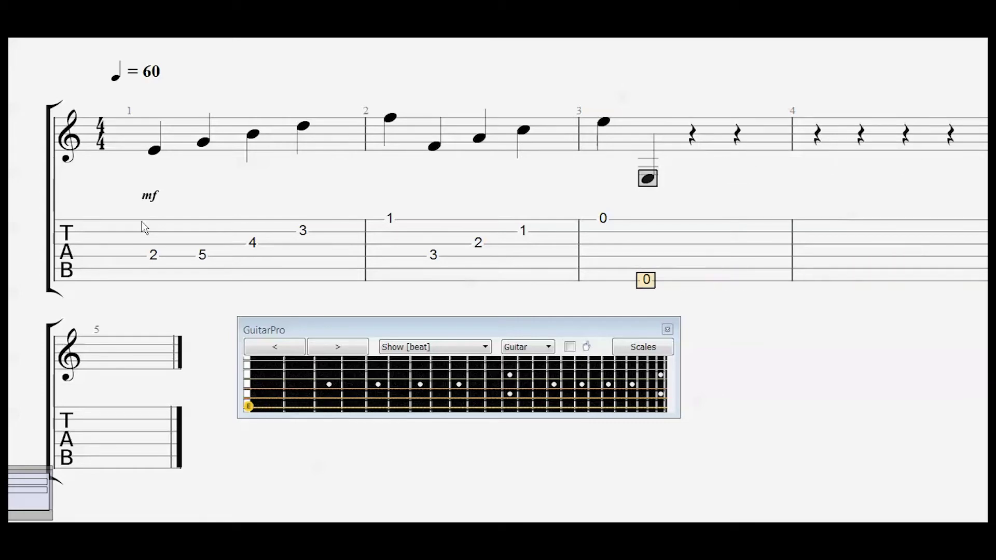
key(Delete)
key(Left)
key(Right)
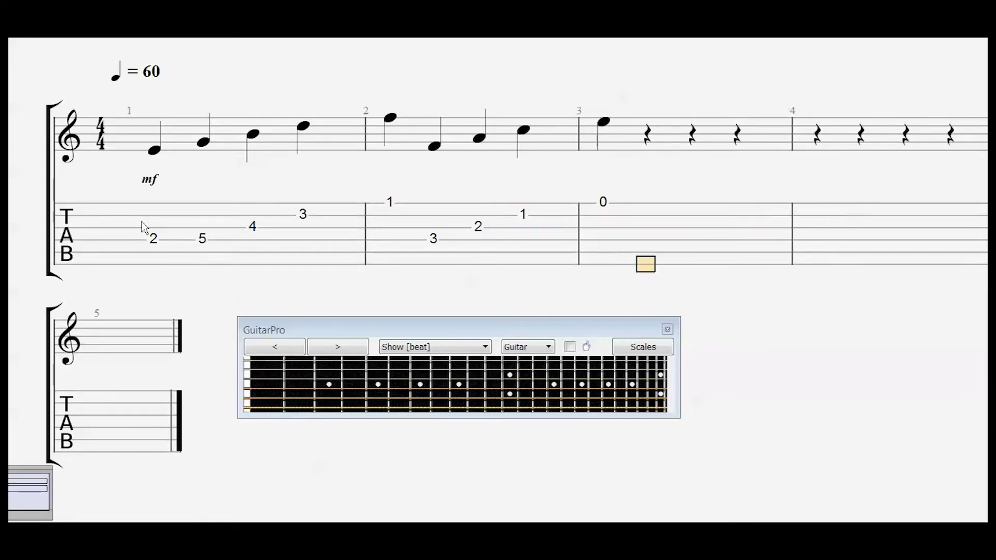
Step: Fill the remaining three beats of bar 3 with frets 3, 5 and 7 on the first string
key(Up)
key(Up)
key(Up)
key(Up)
key(Up)
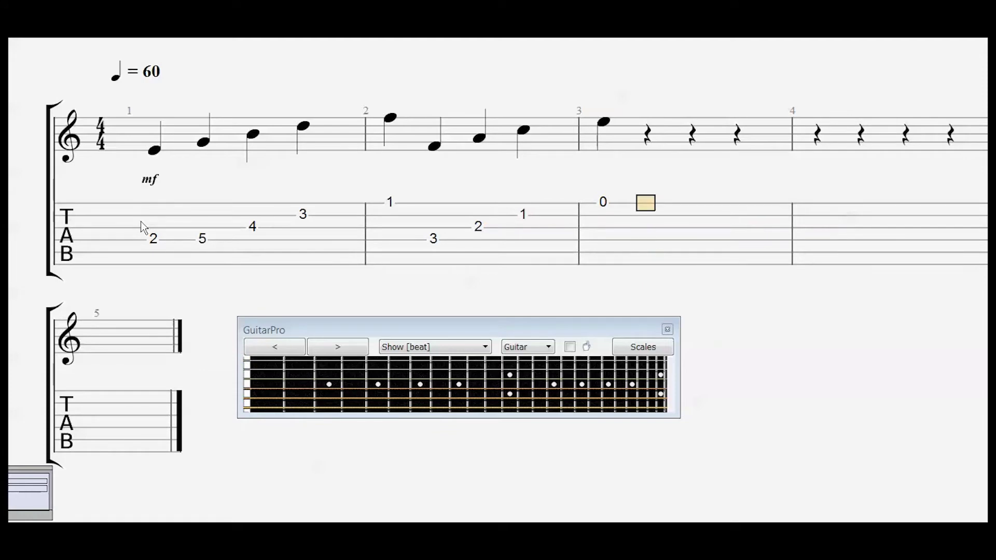
text(3)
key(Right)
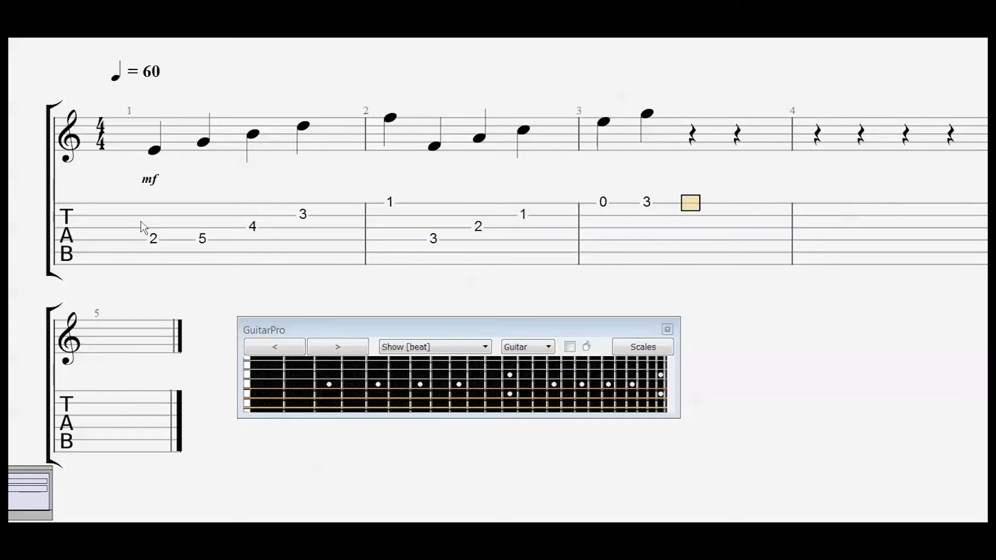
text(5)
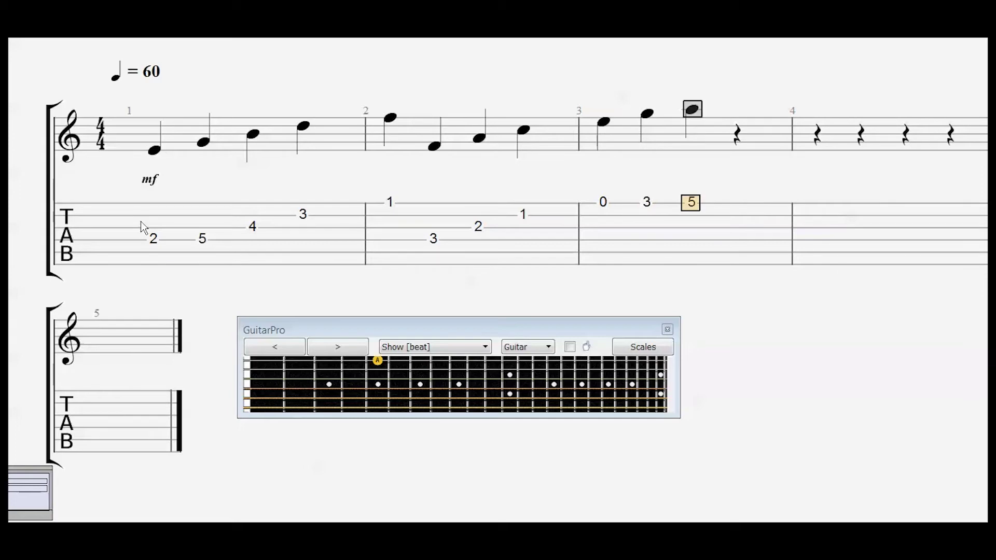
key(Right)
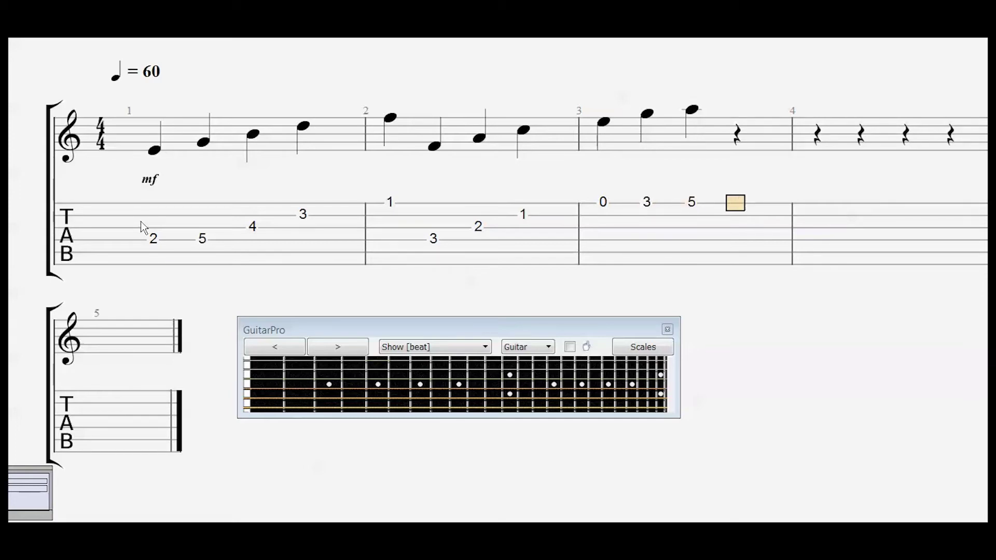
text(7)
key(Right)
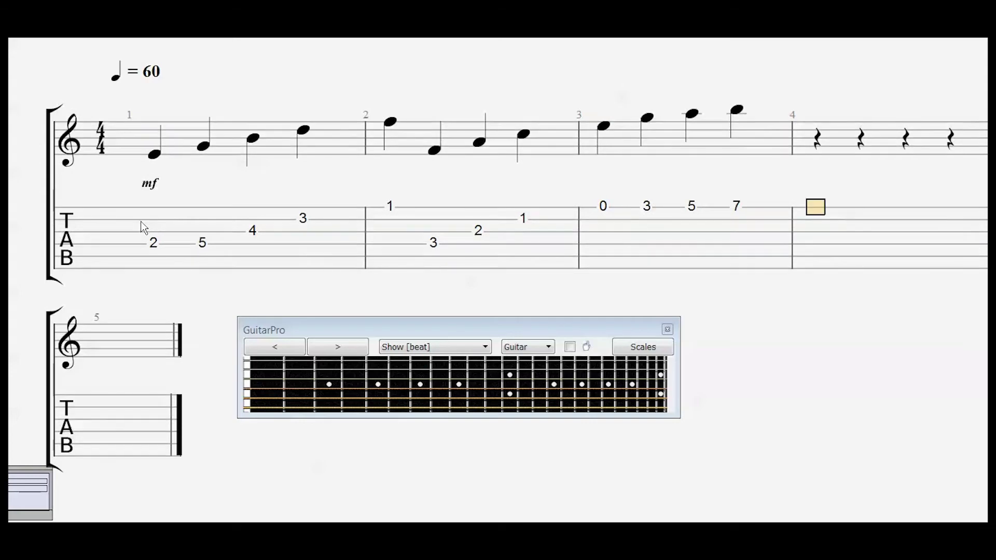
Step: Enter frets 8 and 10 on the first string for the first two beats of bar 4
text(8)
key(Right)
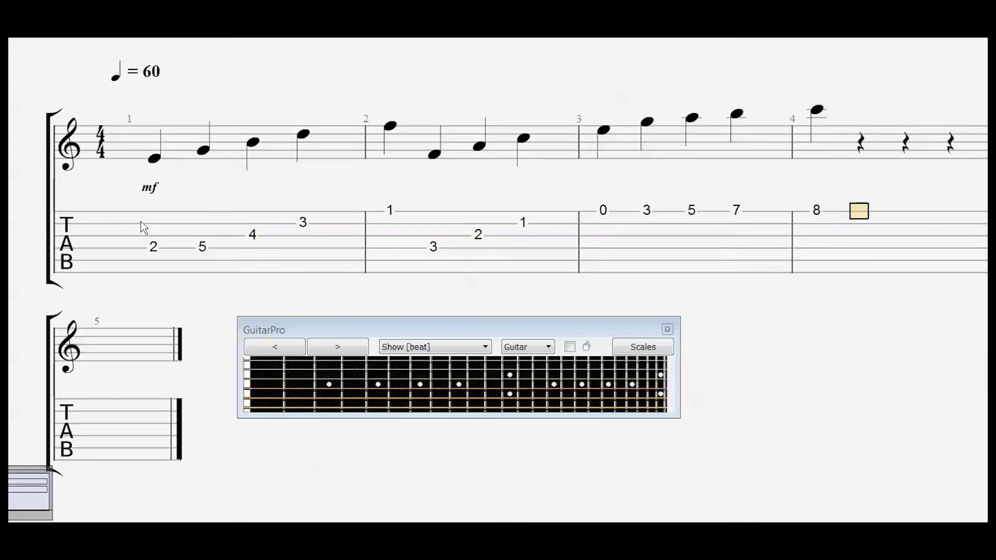
text(10)
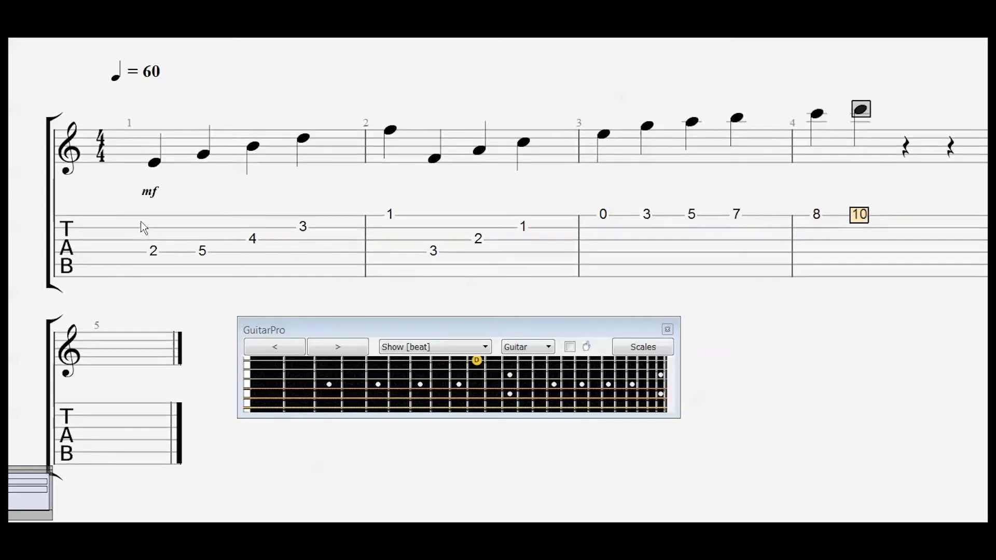
key(Right)
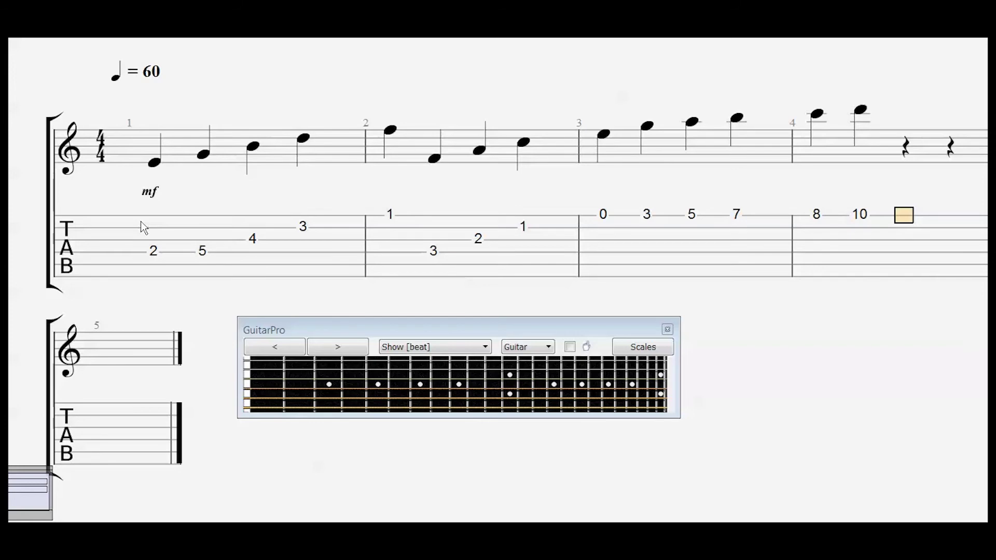
Step: Clear all notes from the score and start bar 1 with frets 3 and 4 on the fifth string
key(ctrl+a)
key(Delete)
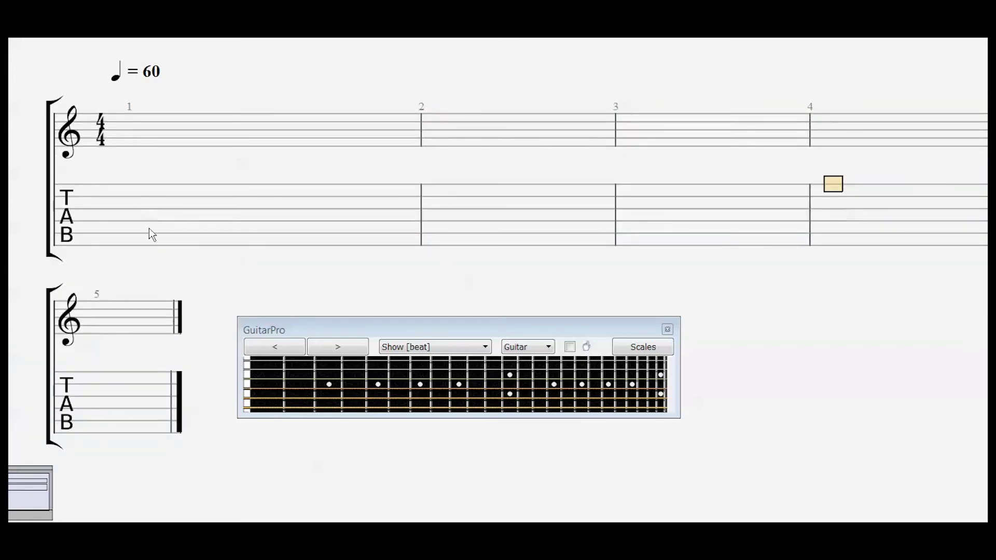
click(150, 234)
key(3)
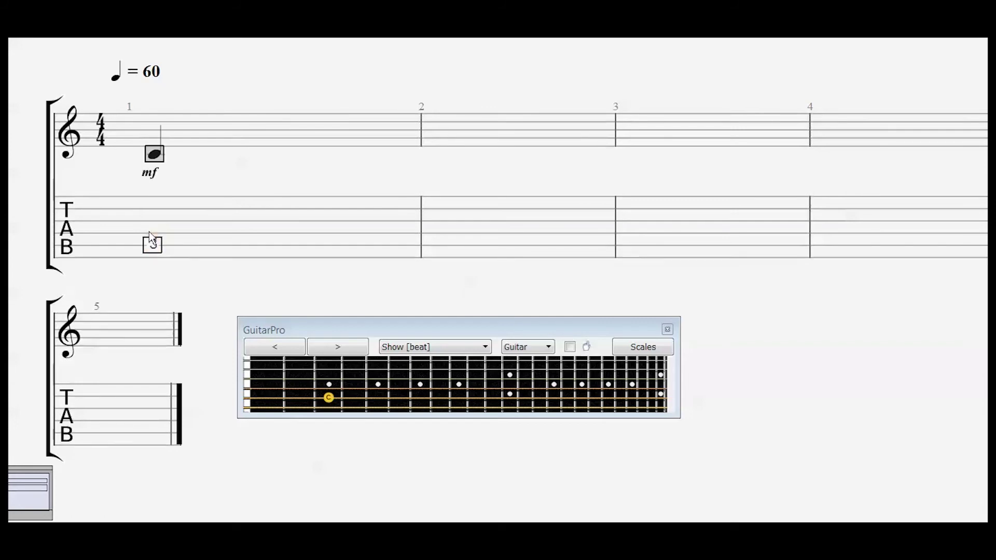
key(Right)
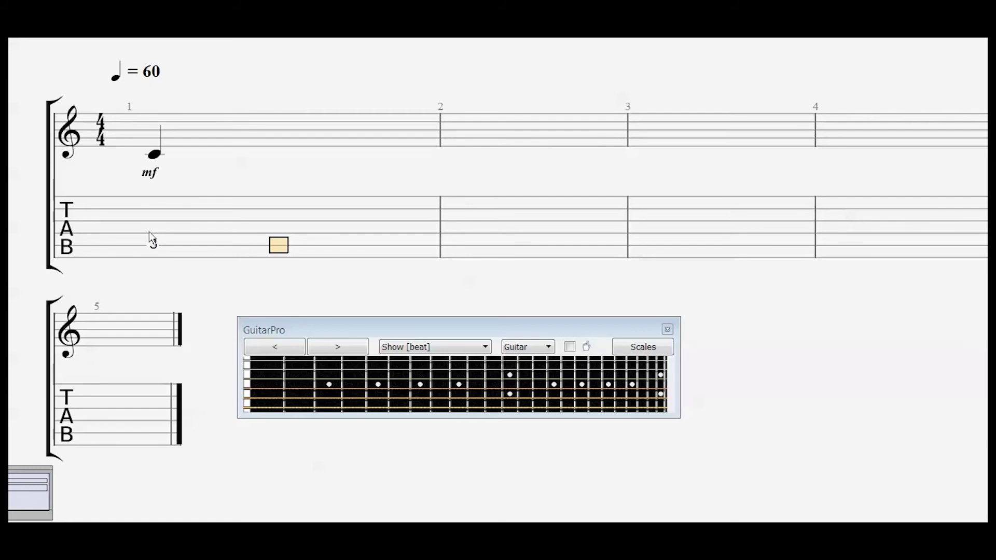
key(4)
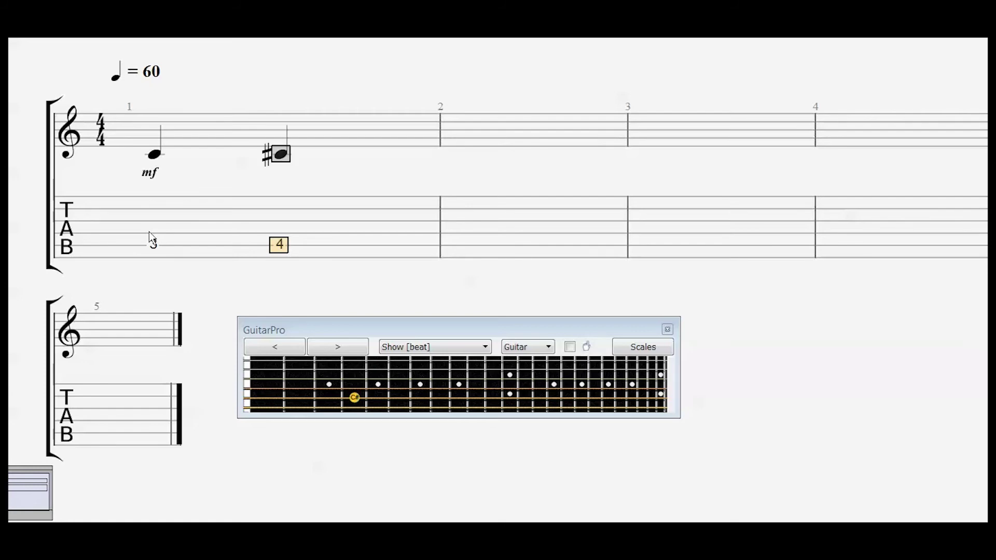
key(Right)
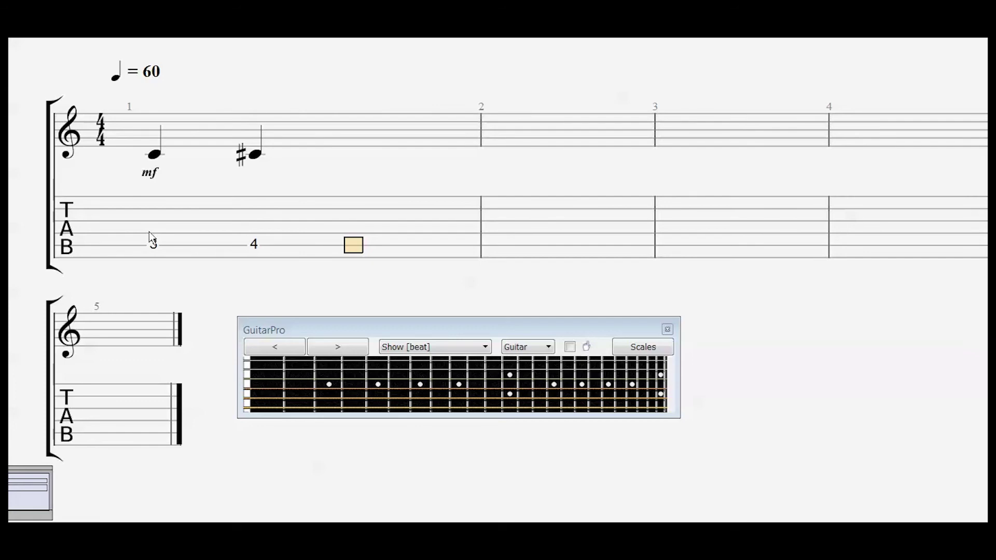
Step: Complete bar 1 with frets 4 and 3 on the third string
key(Up)
key(Up)
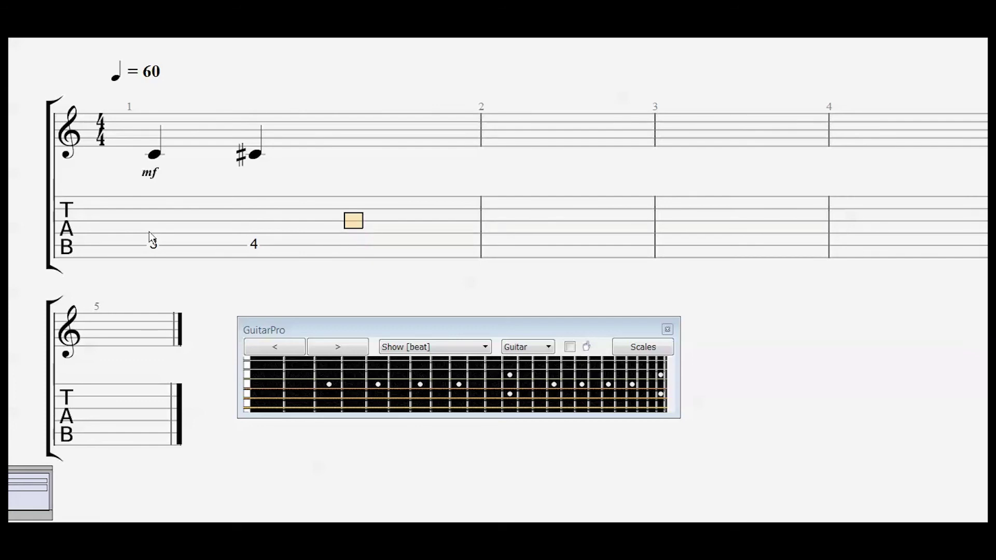
text(4)
key(Right)
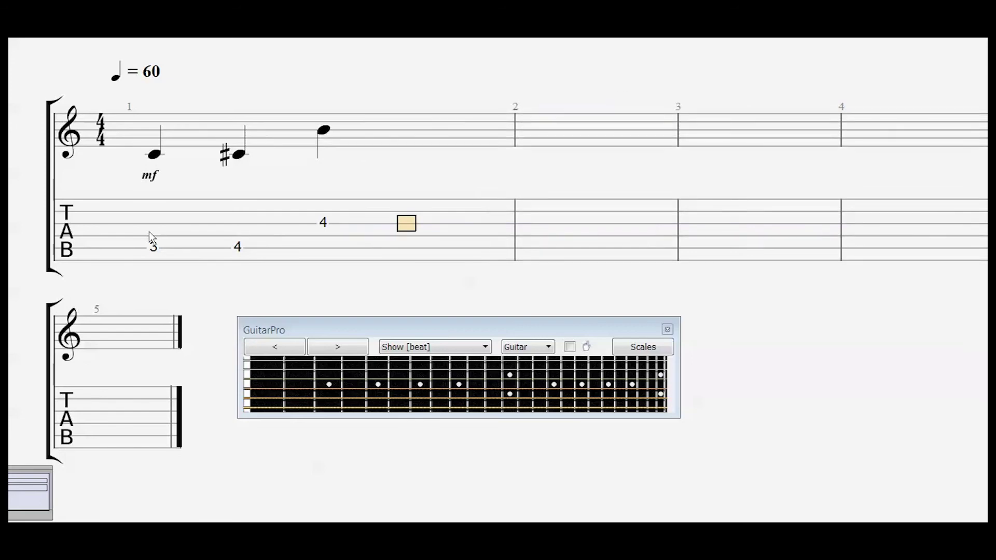
text(3)
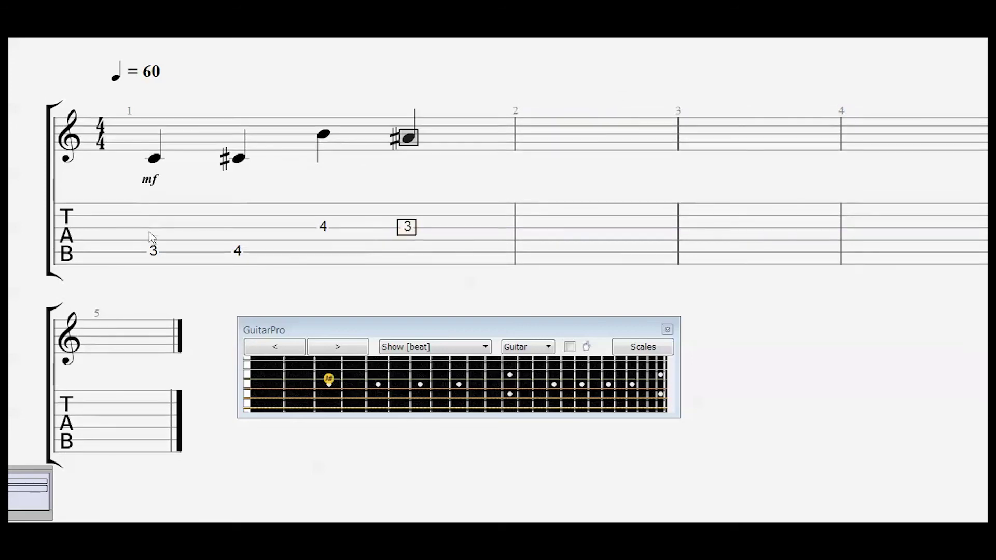
Step: Respell the last note of bar 1 as a B flat instead of a sharp
key(Right)
key(Left)
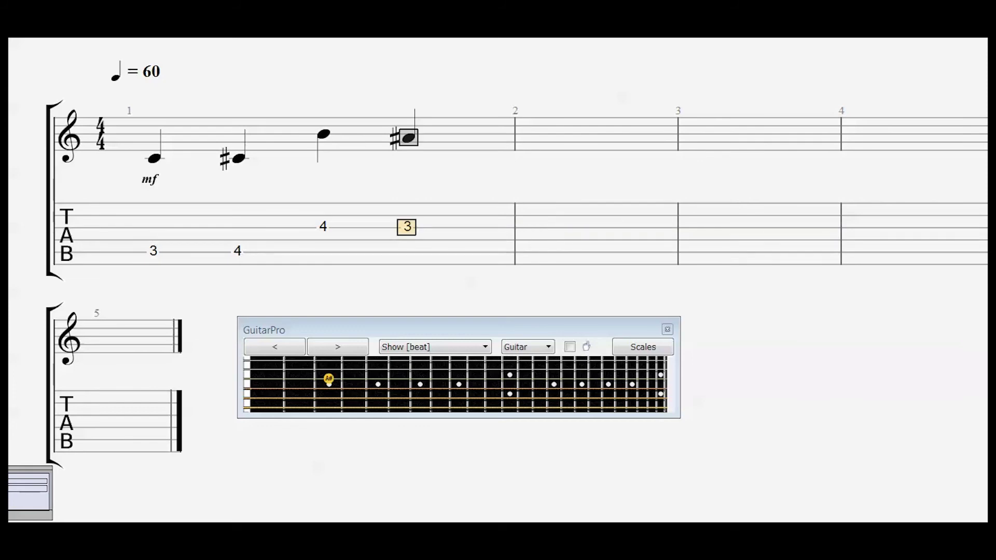
key(ctrl+shift+e)
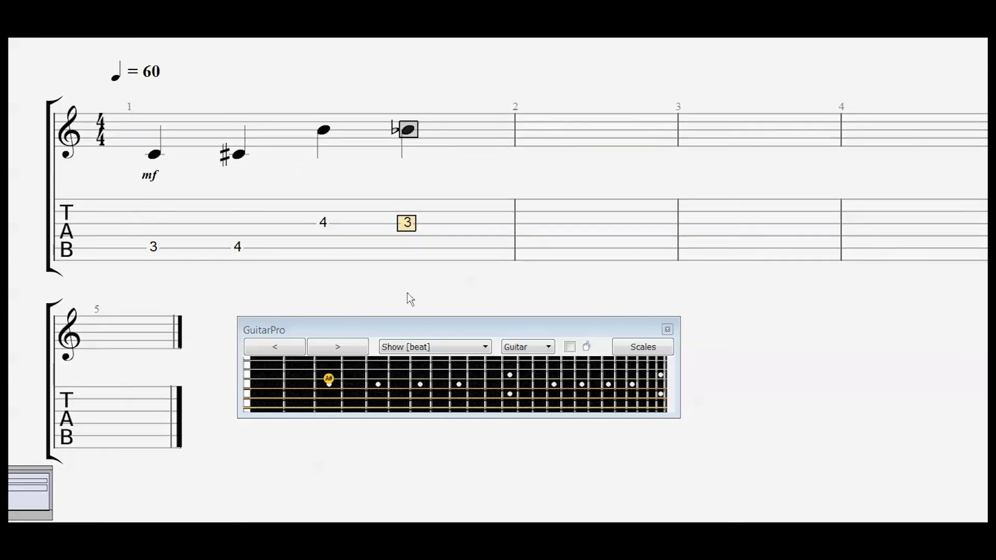
key(Right)
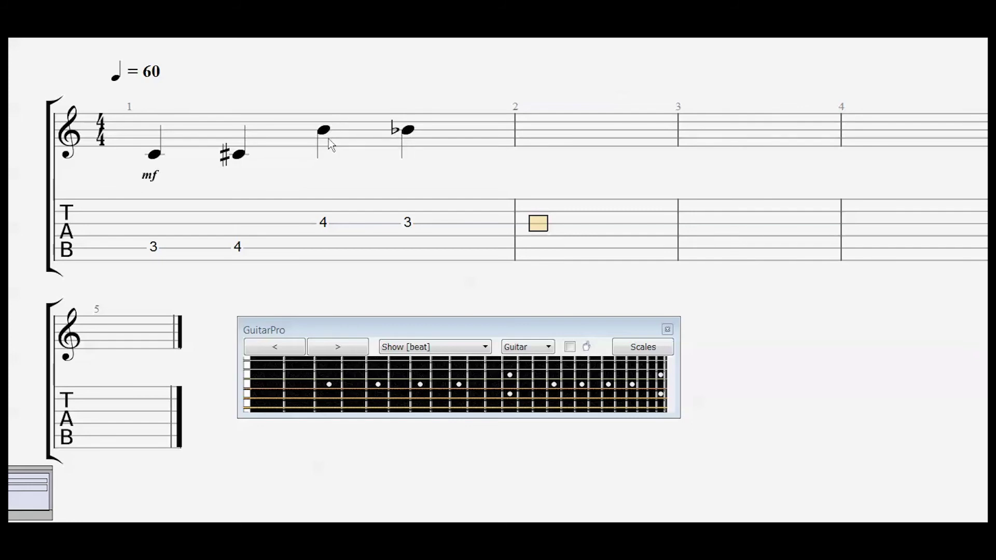
click(467, 137)
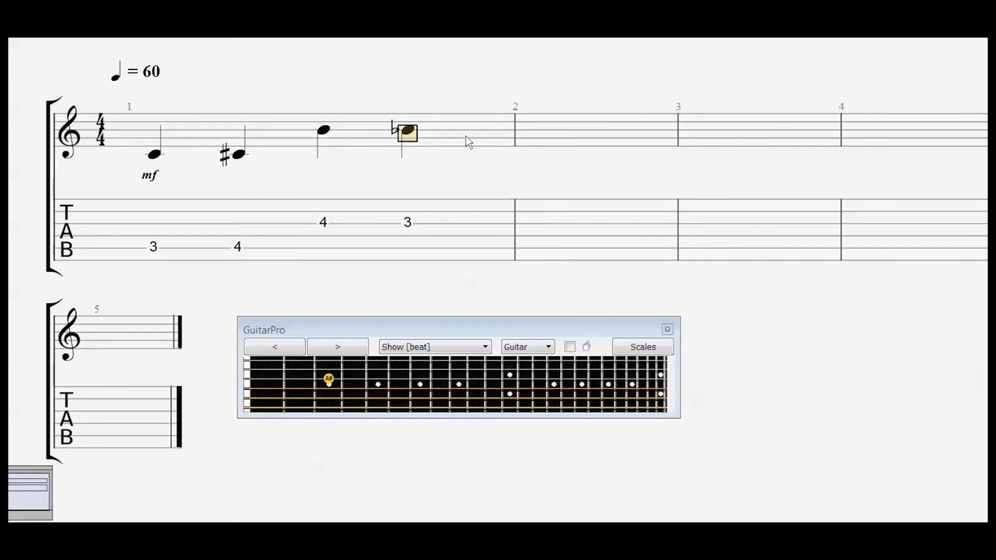
click(557, 134)
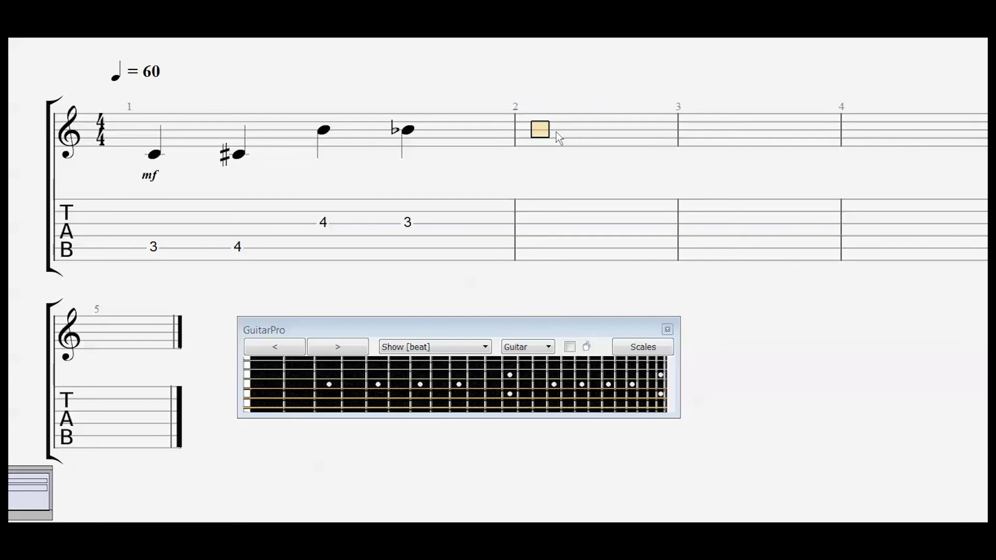
key(Down)
key(Down)
key(Down)
key(Down)
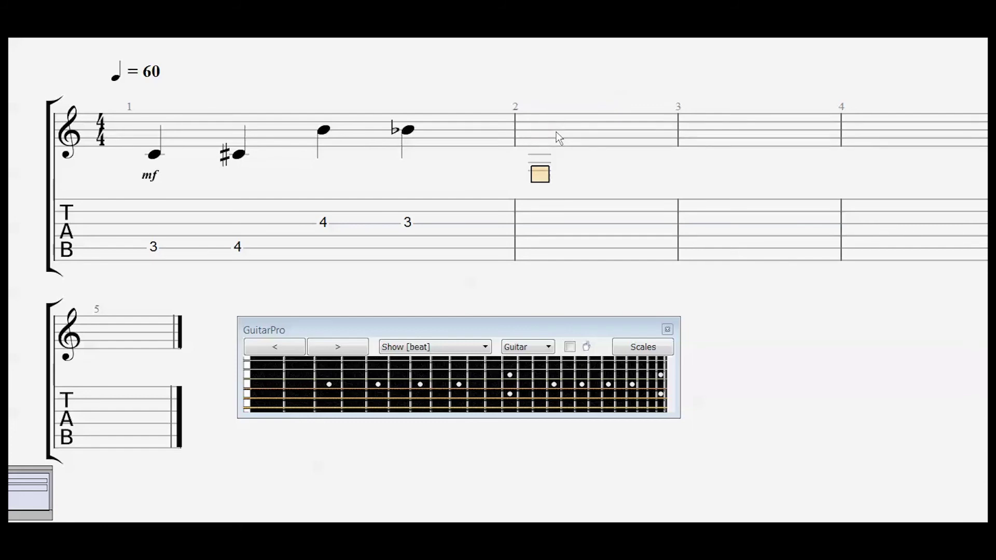
Step: Enter frets 2 and 3 on the third string for the first two beats of bar 2
click(561, 223)
text(2)
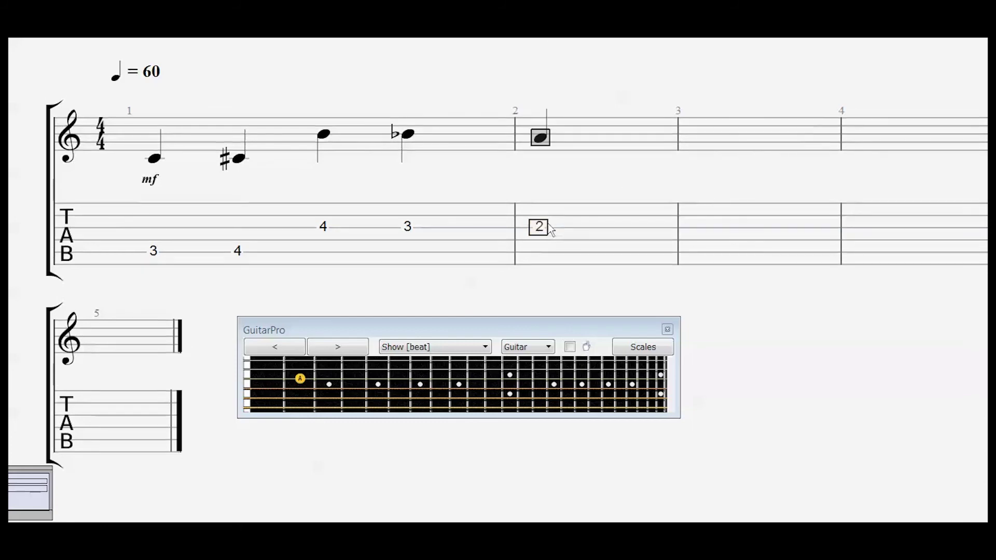
key(Right)
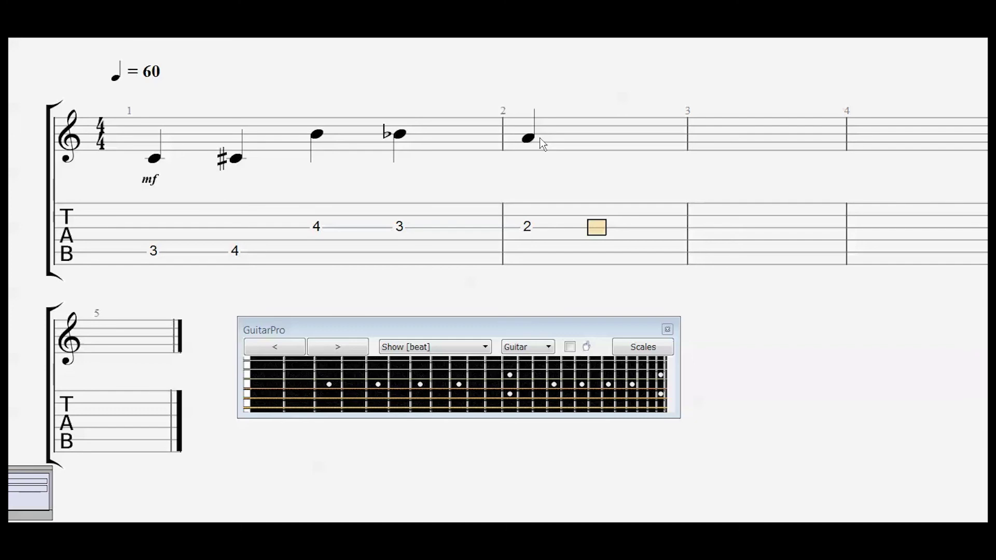
text(3)
key(Right)
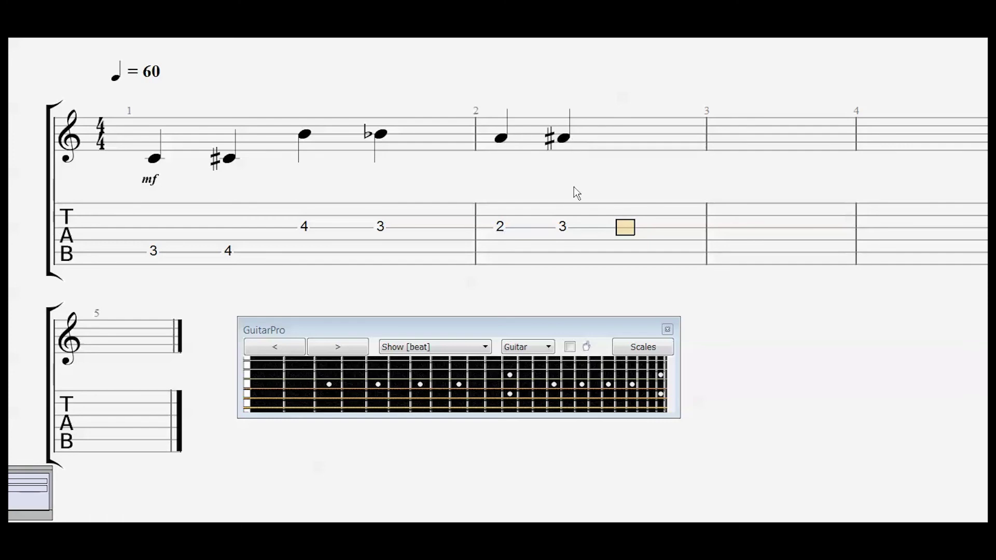
text(6)
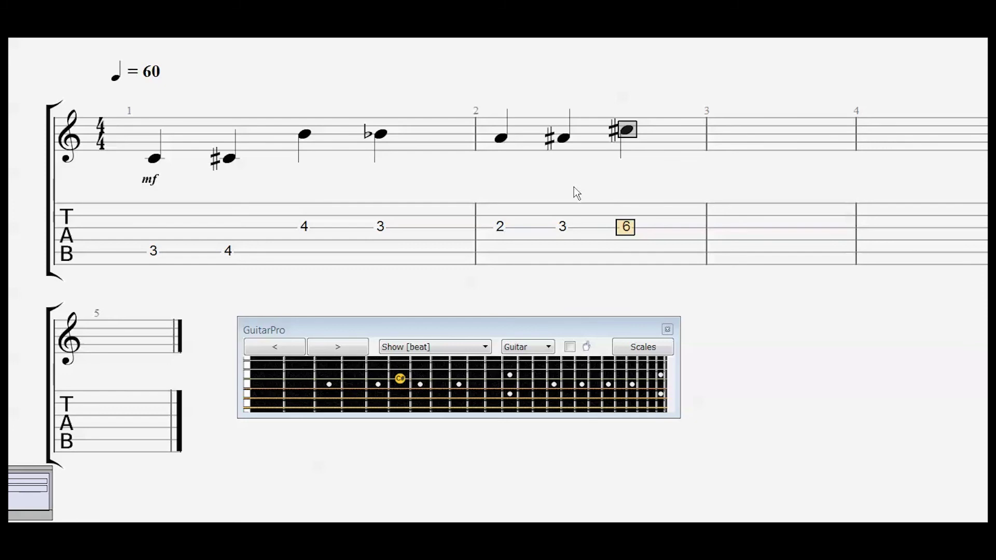
key(Delete)
key(Left)
key(Right)
key(Down)
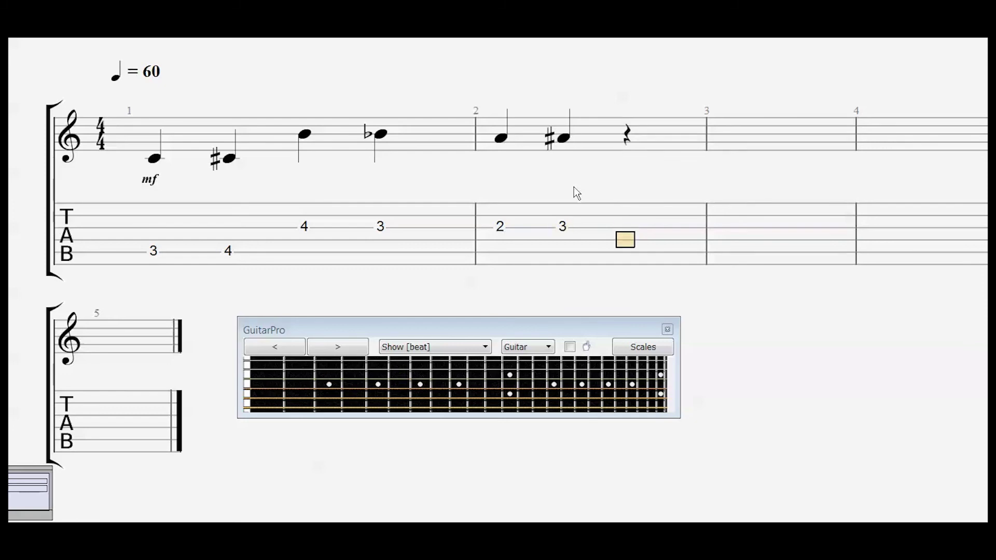
Step: Enter fret 1 on the third string as the third note of bar 2
key(Up)
text(1)
key(Right)
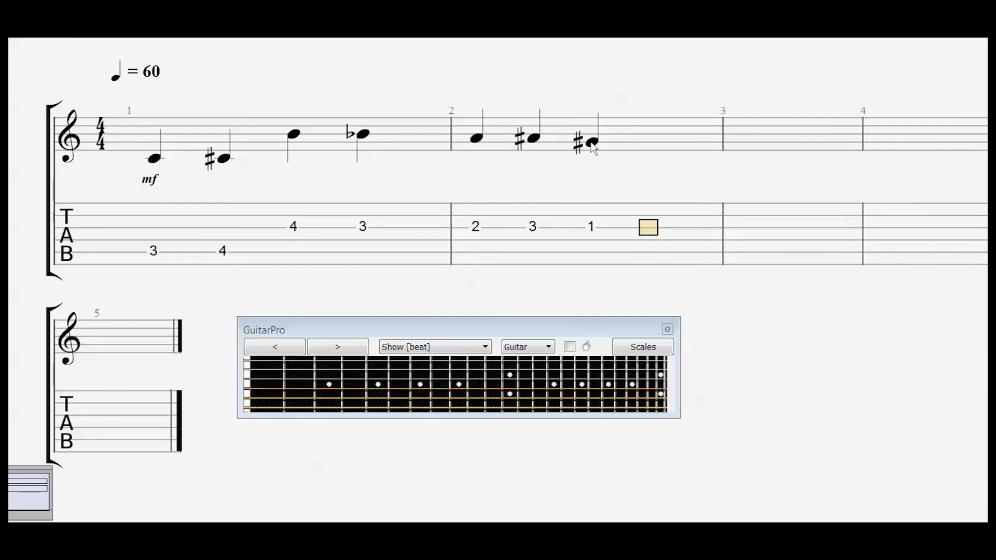
Step: Add fret 1 on the third string as the fourth note of bar 2 and respell it as A flat
click(636, 140)
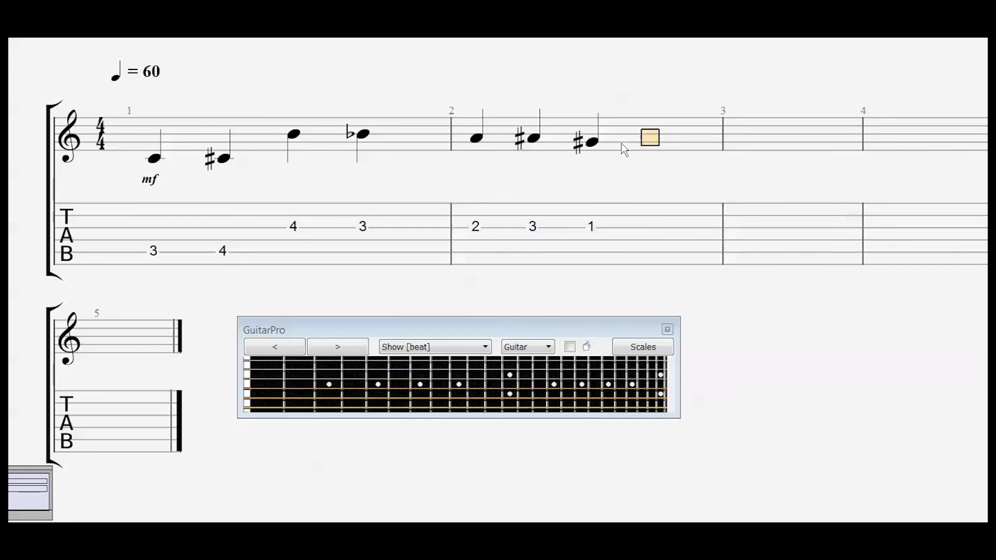
click(660, 227)
text(1)
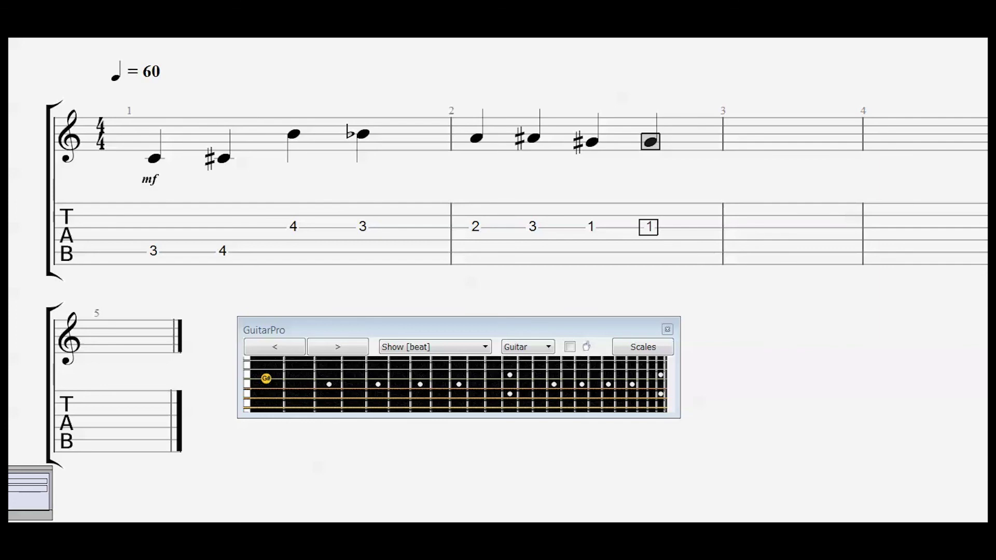
text(=)
key(Right)
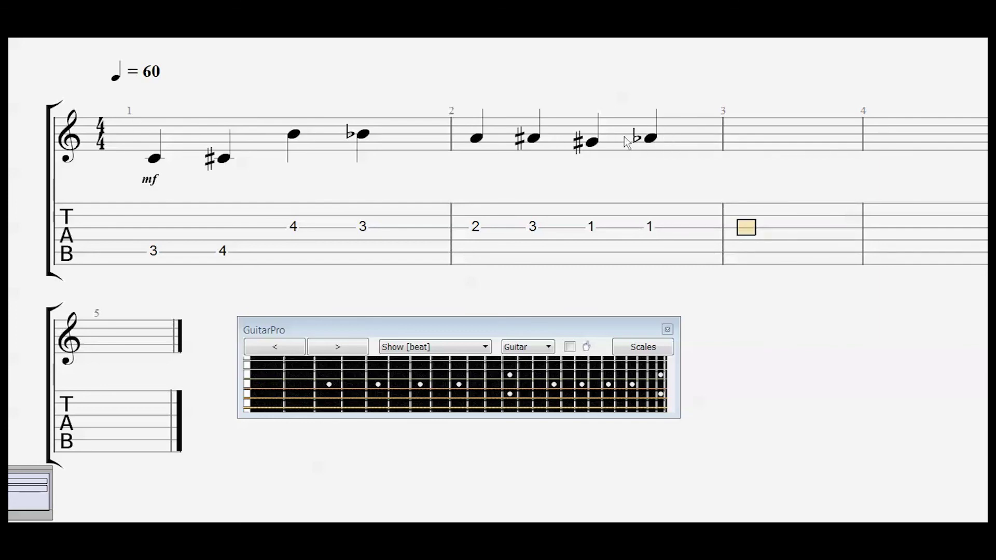